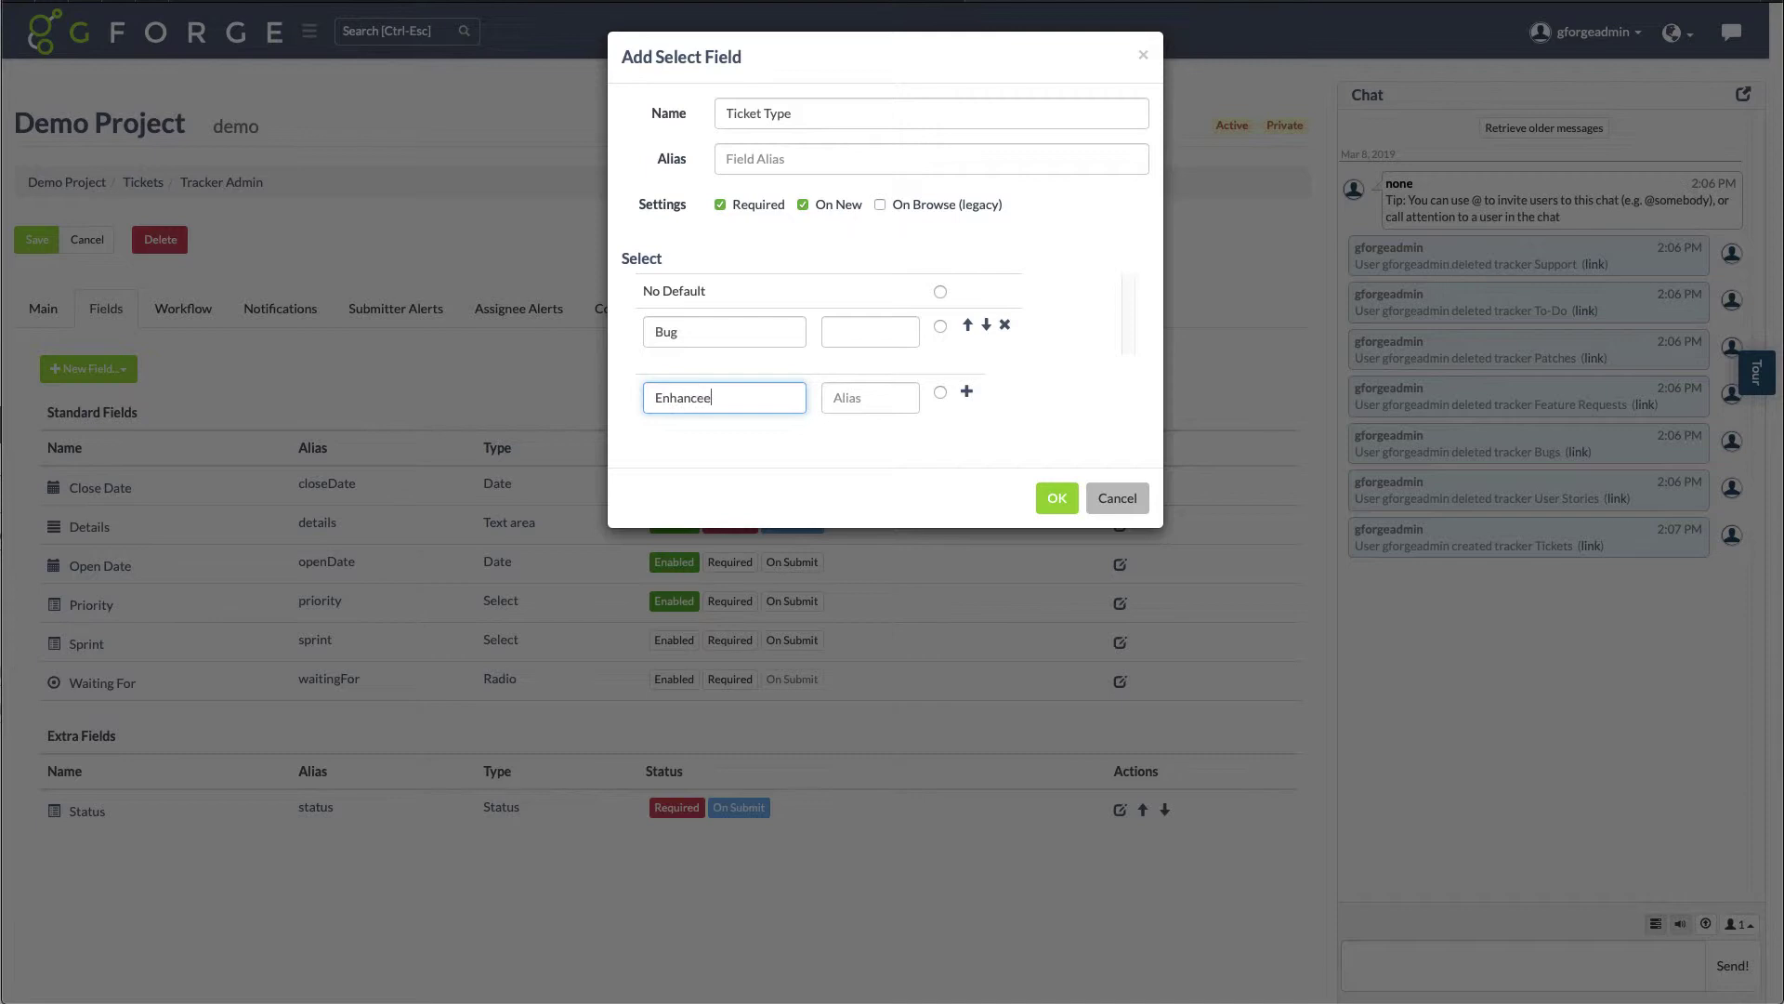
Complete the Ticket Type select field with the elements Enhancement and Security Vulnerability, and save the field.
key("BackSpace")
type("ment")
left_click(965, 395)
left_click(720, 445)
type("S")
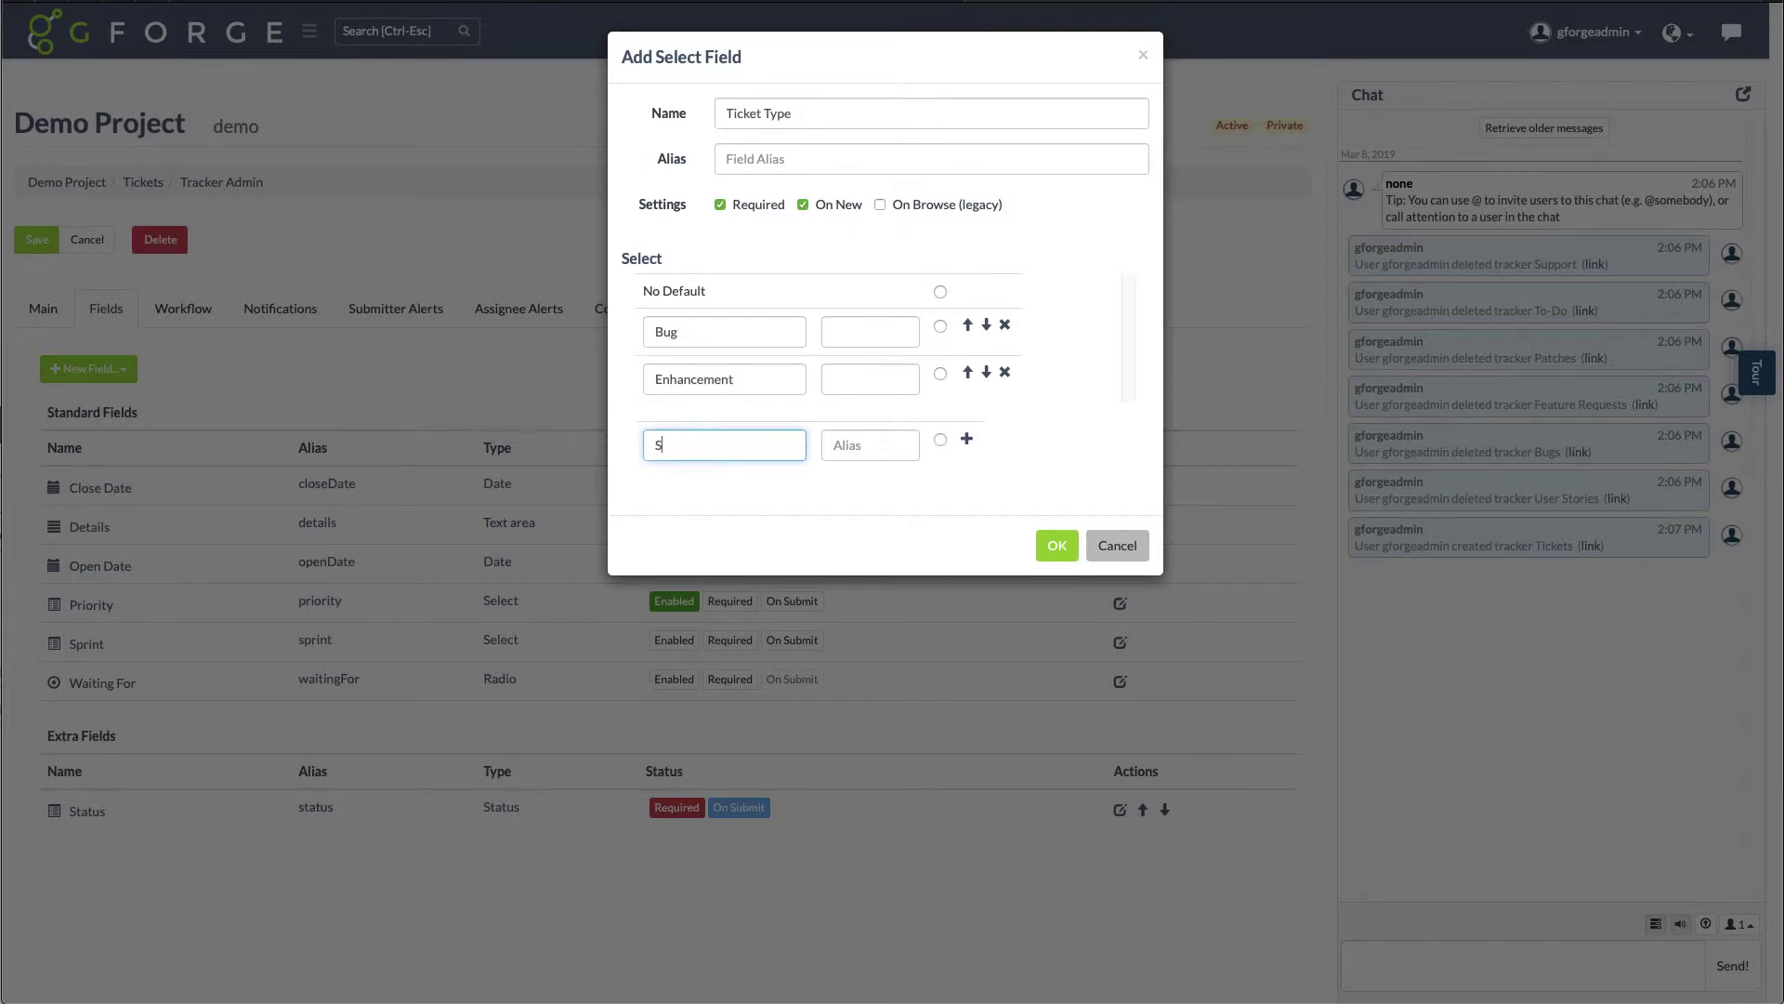
type("ecurity Vulnerability")
left_click(965, 439)
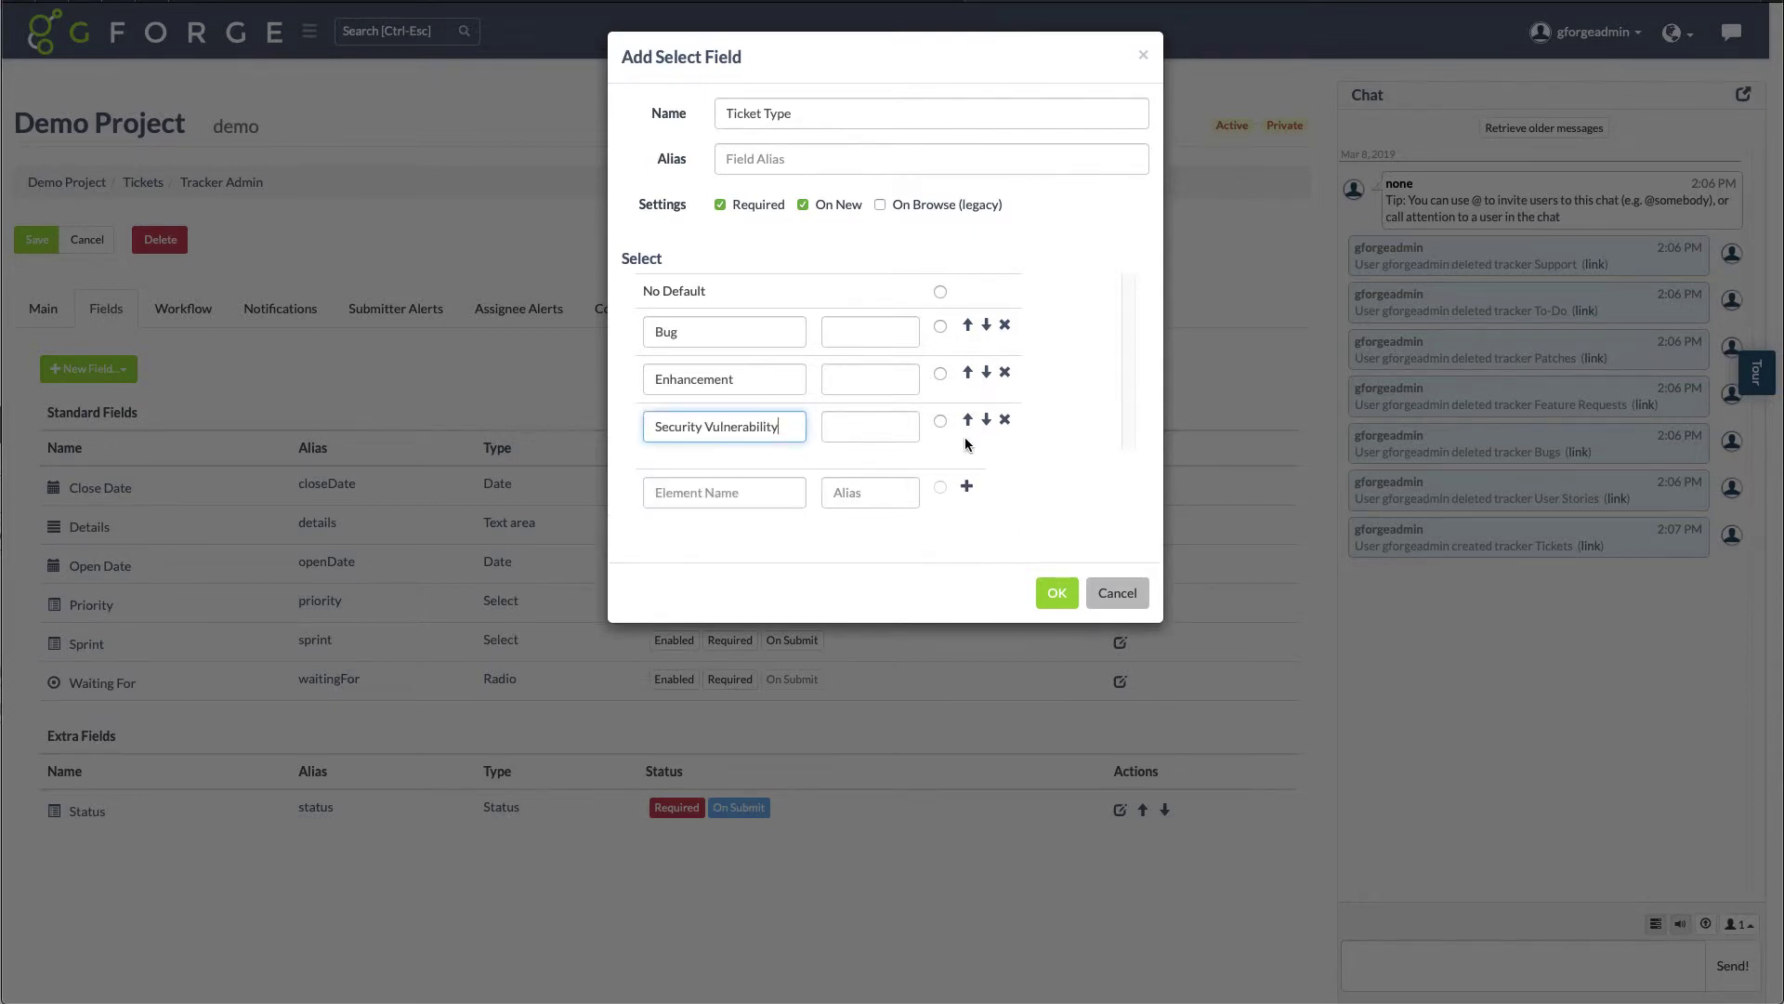
left_click(1057, 592)
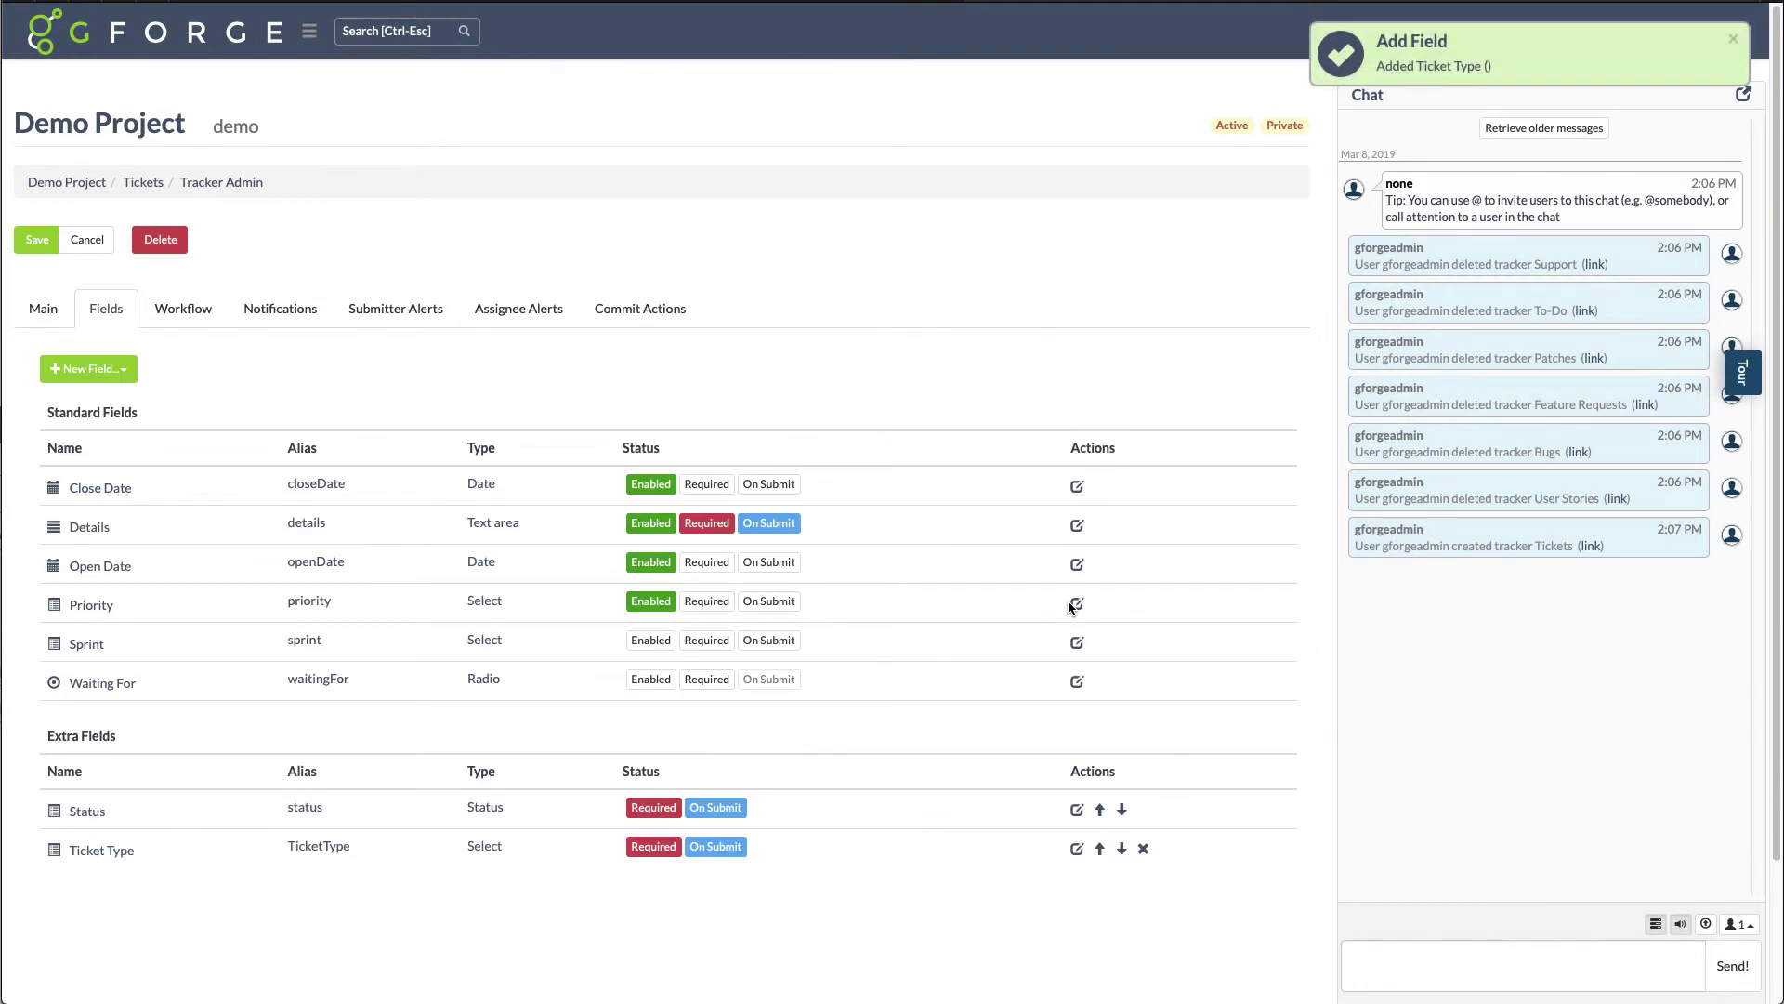
Start a new select field named Component and make it required.
left_click(123, 370)
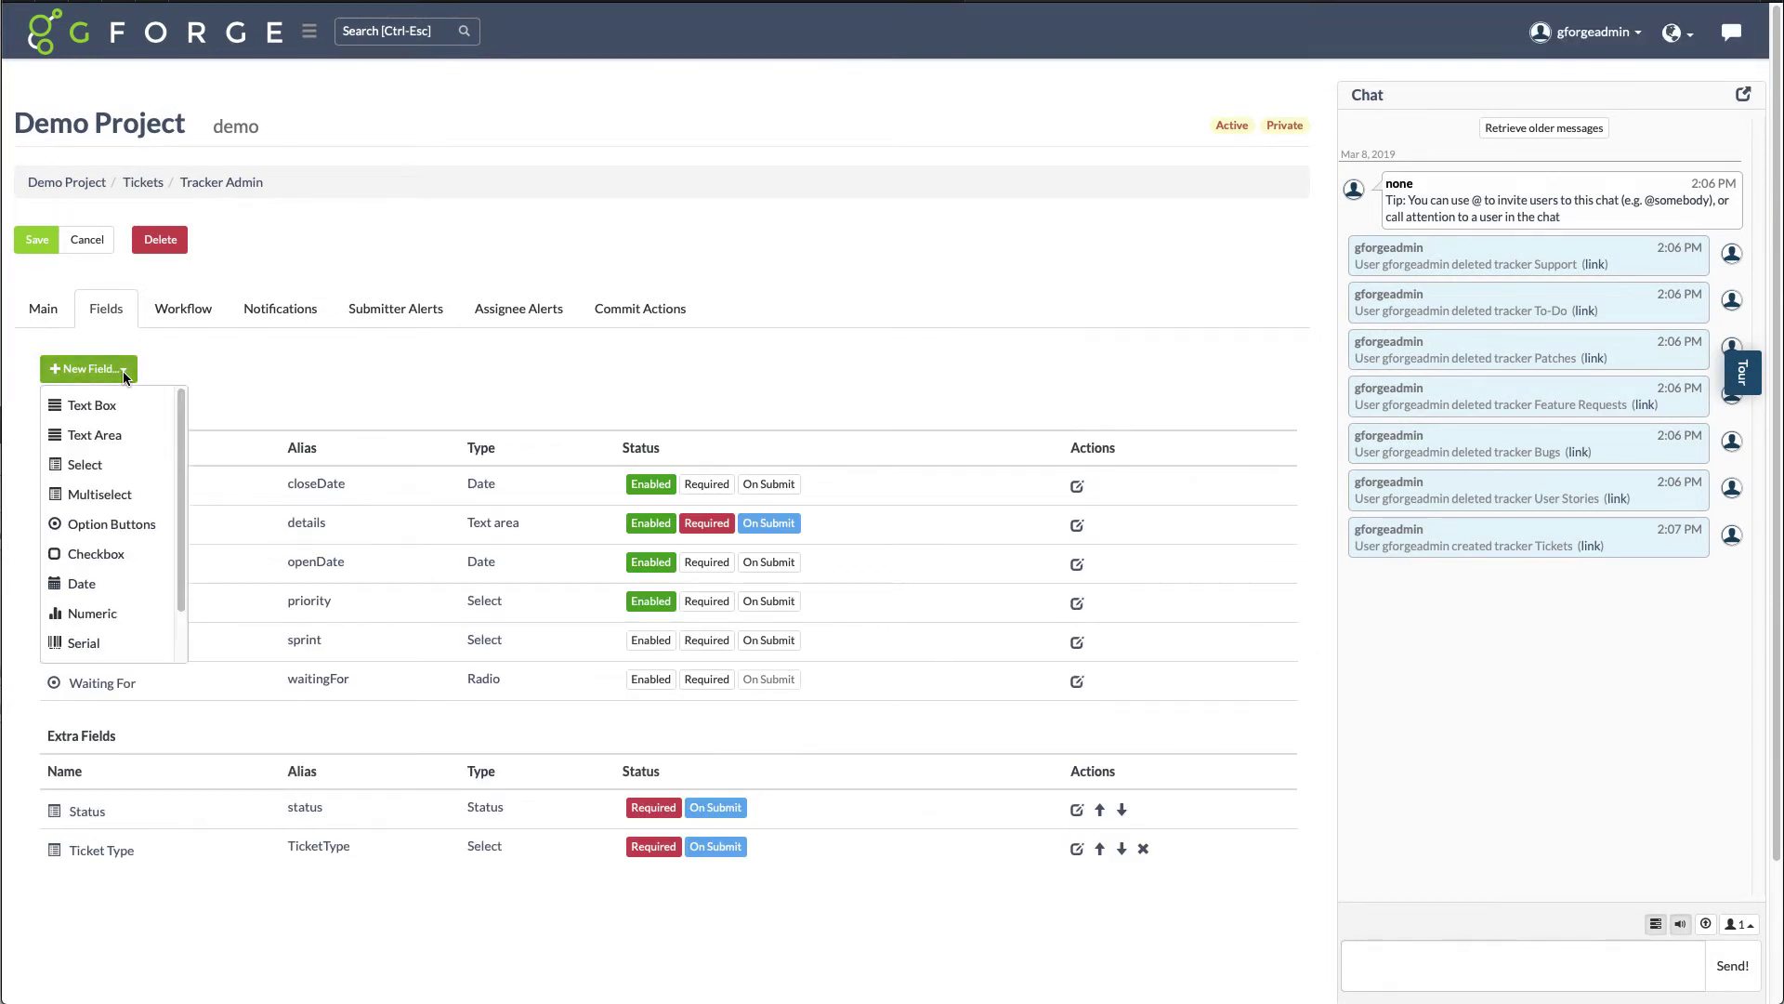
left_click(95, 463)
left_click(740, 117)
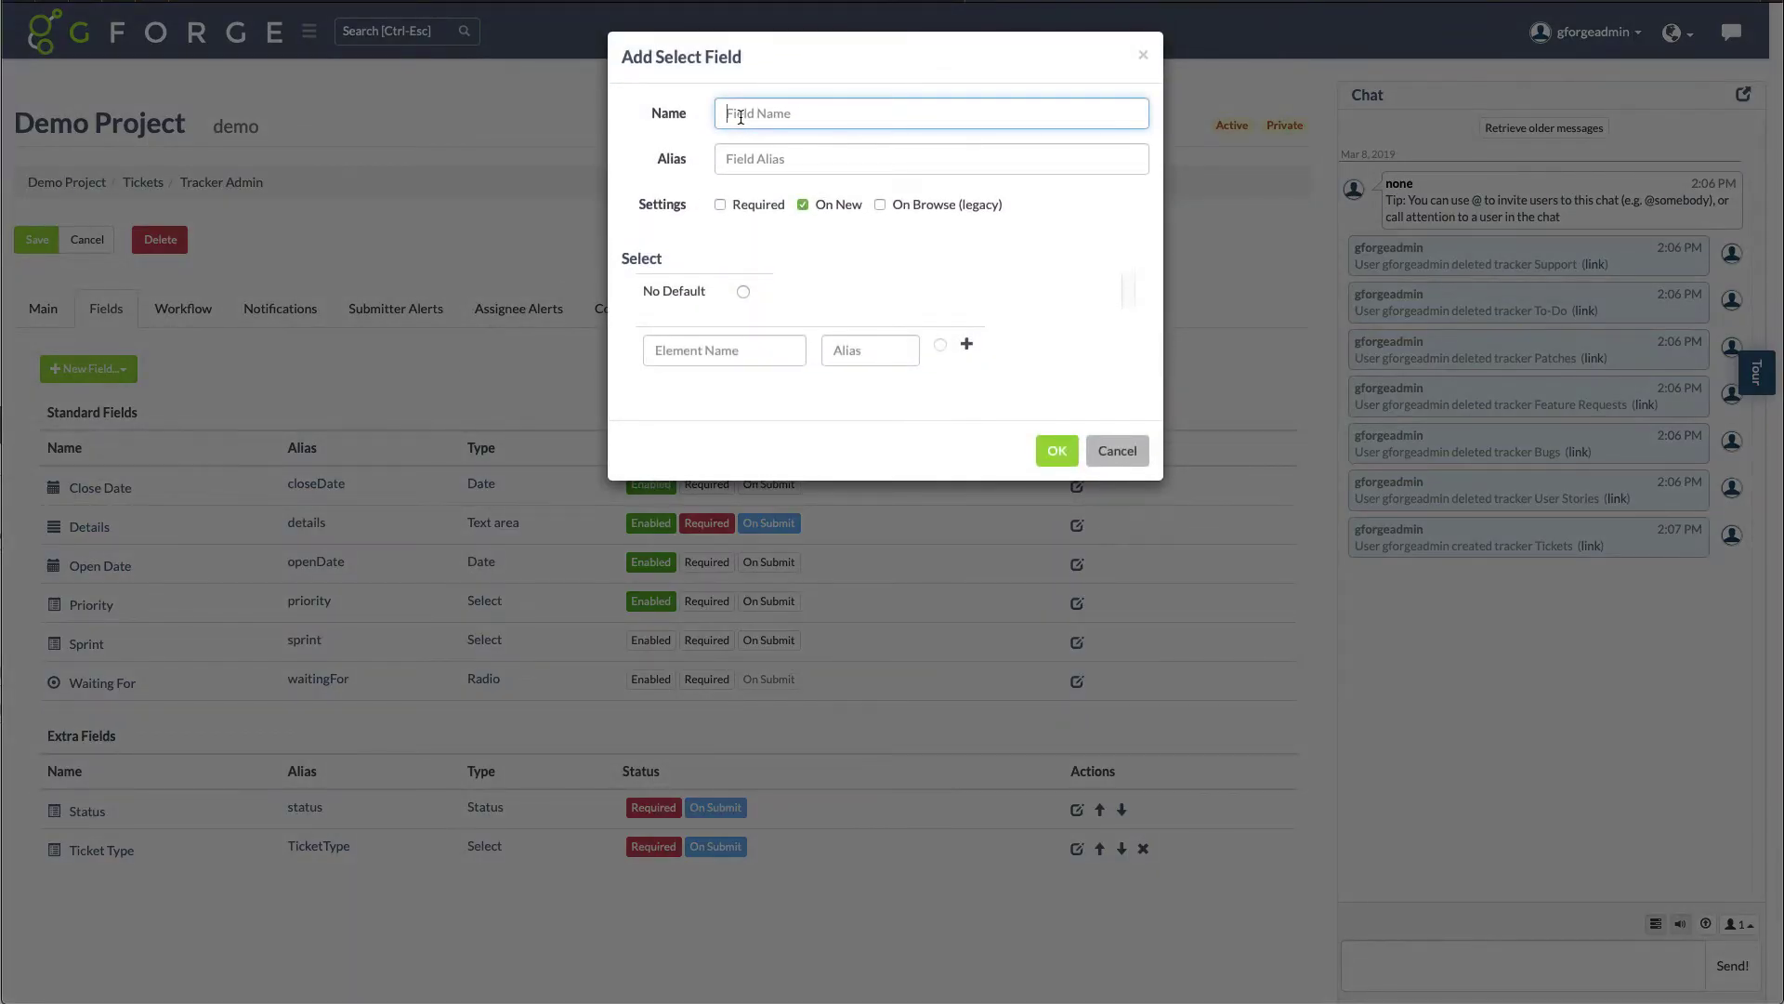
type("Component")
left_click(720, 204)
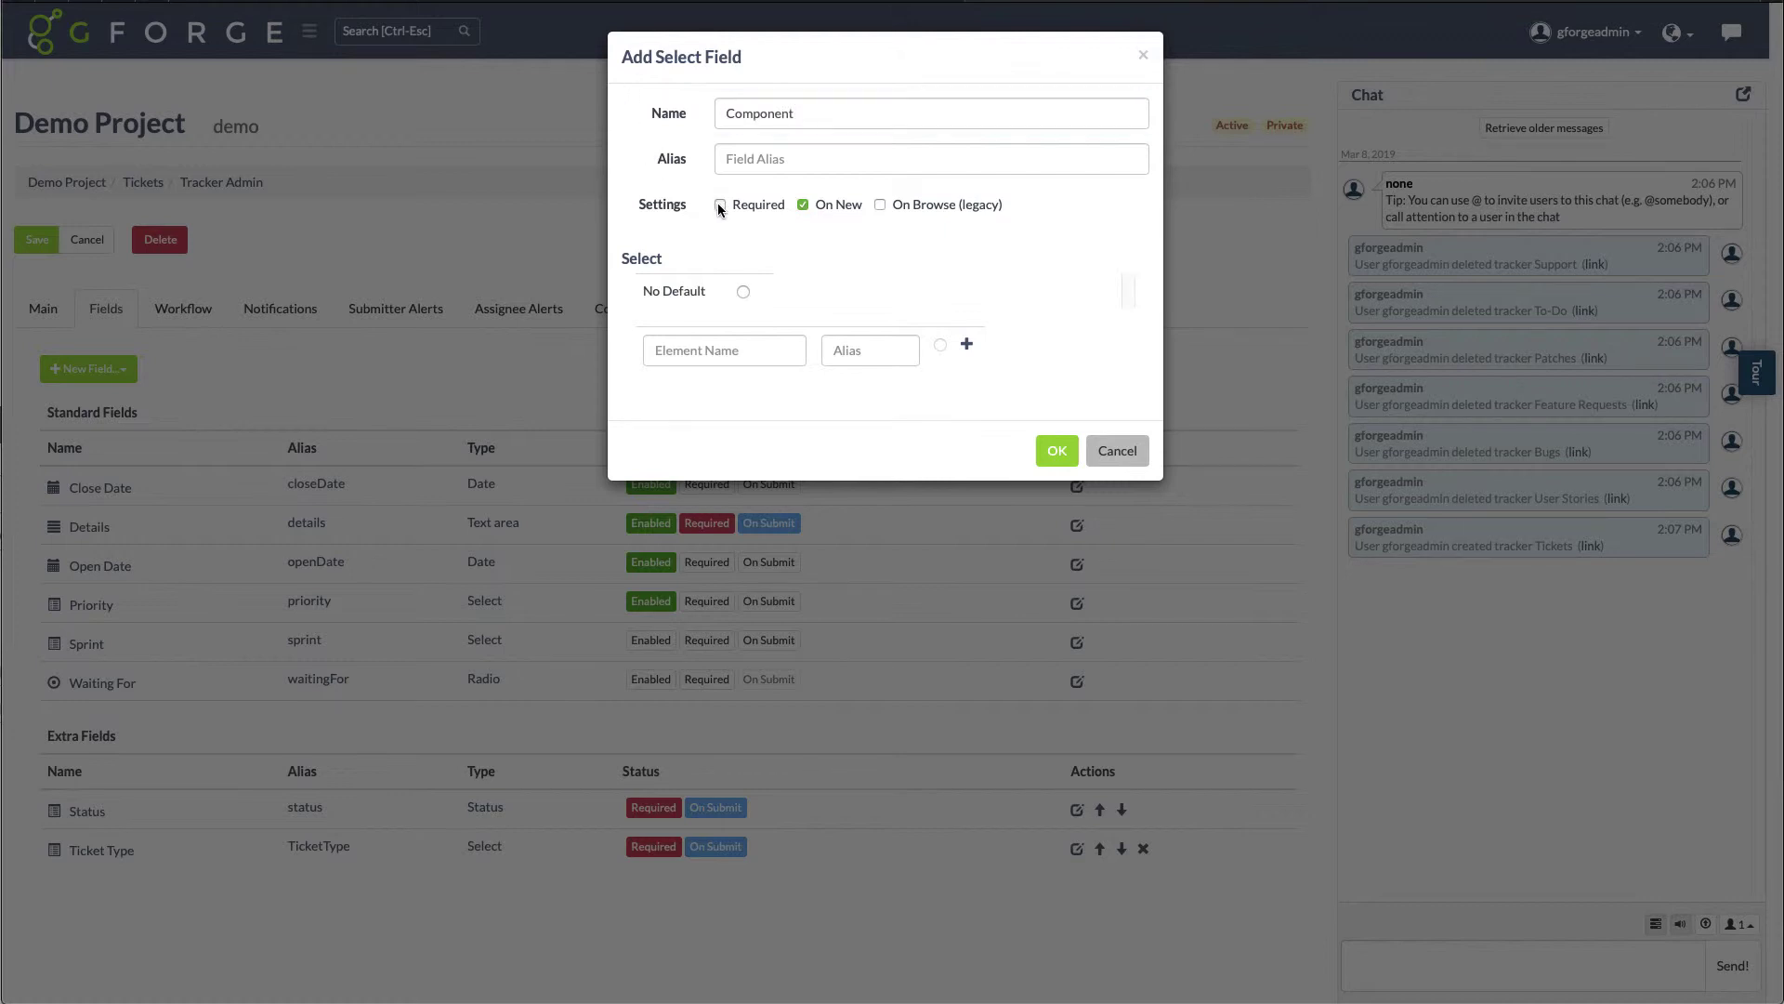
Add the elements Database and API to the Component field.
left_click(696, 348)
type("Database")
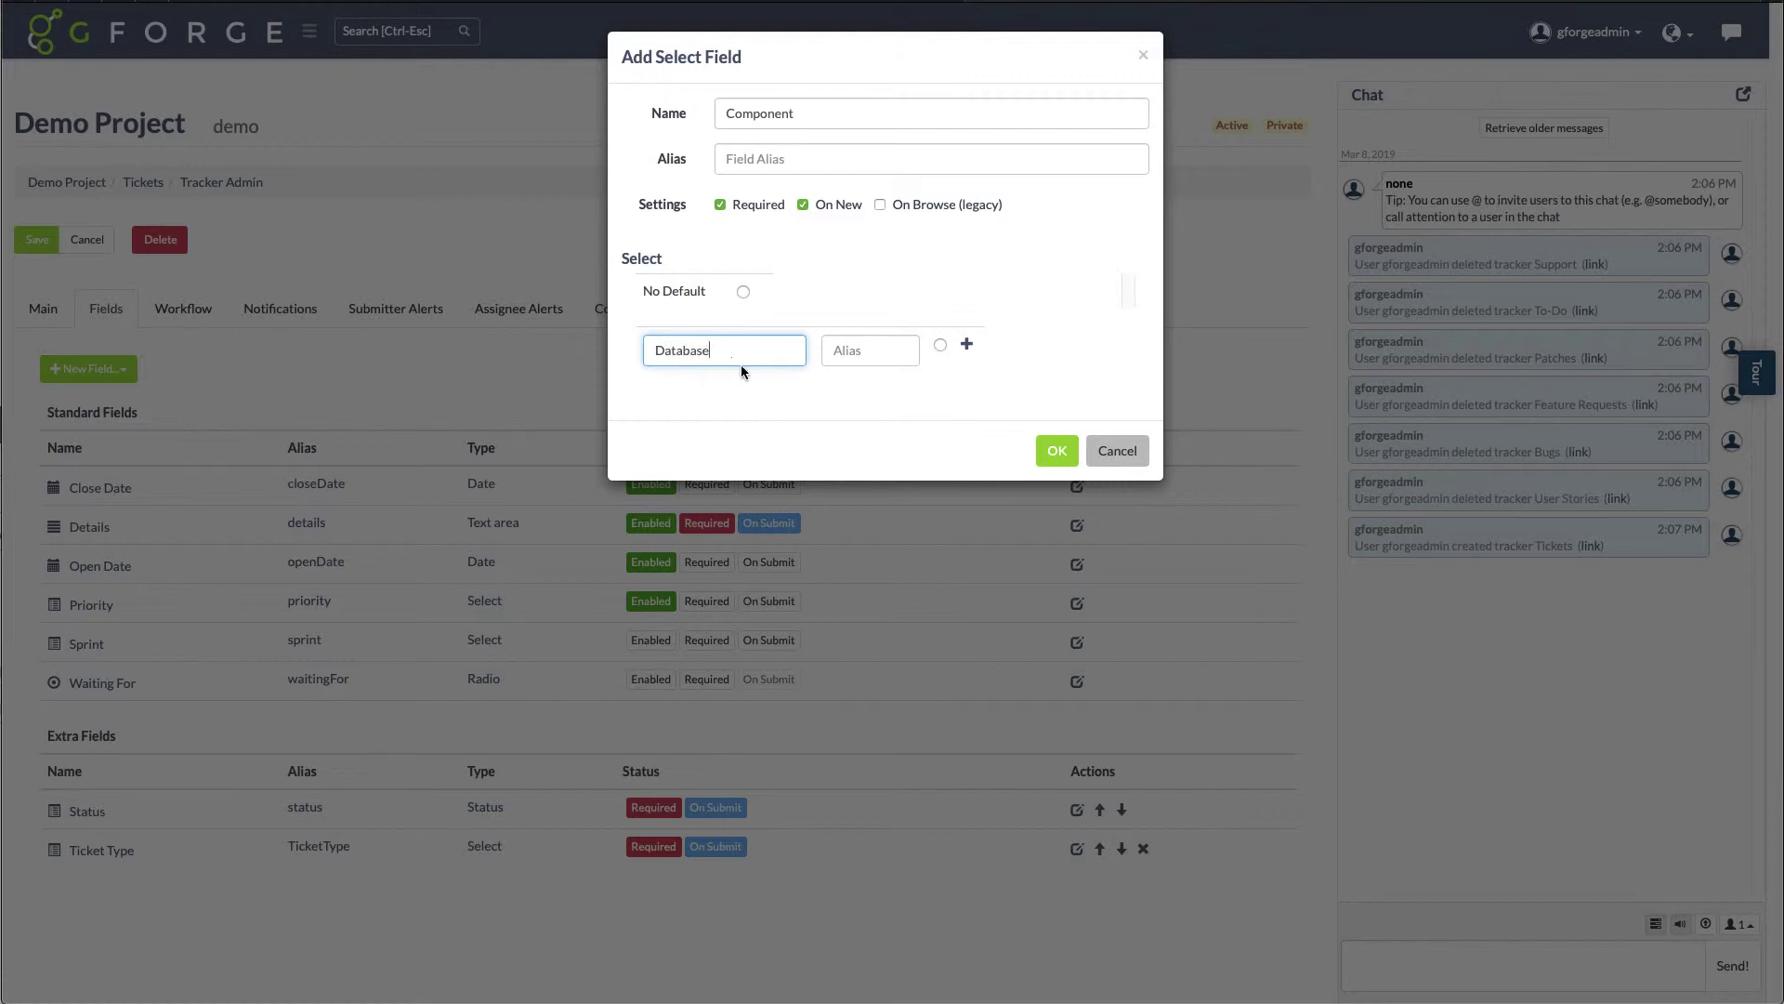
left_click(967, 348)
left_click(714, 396)
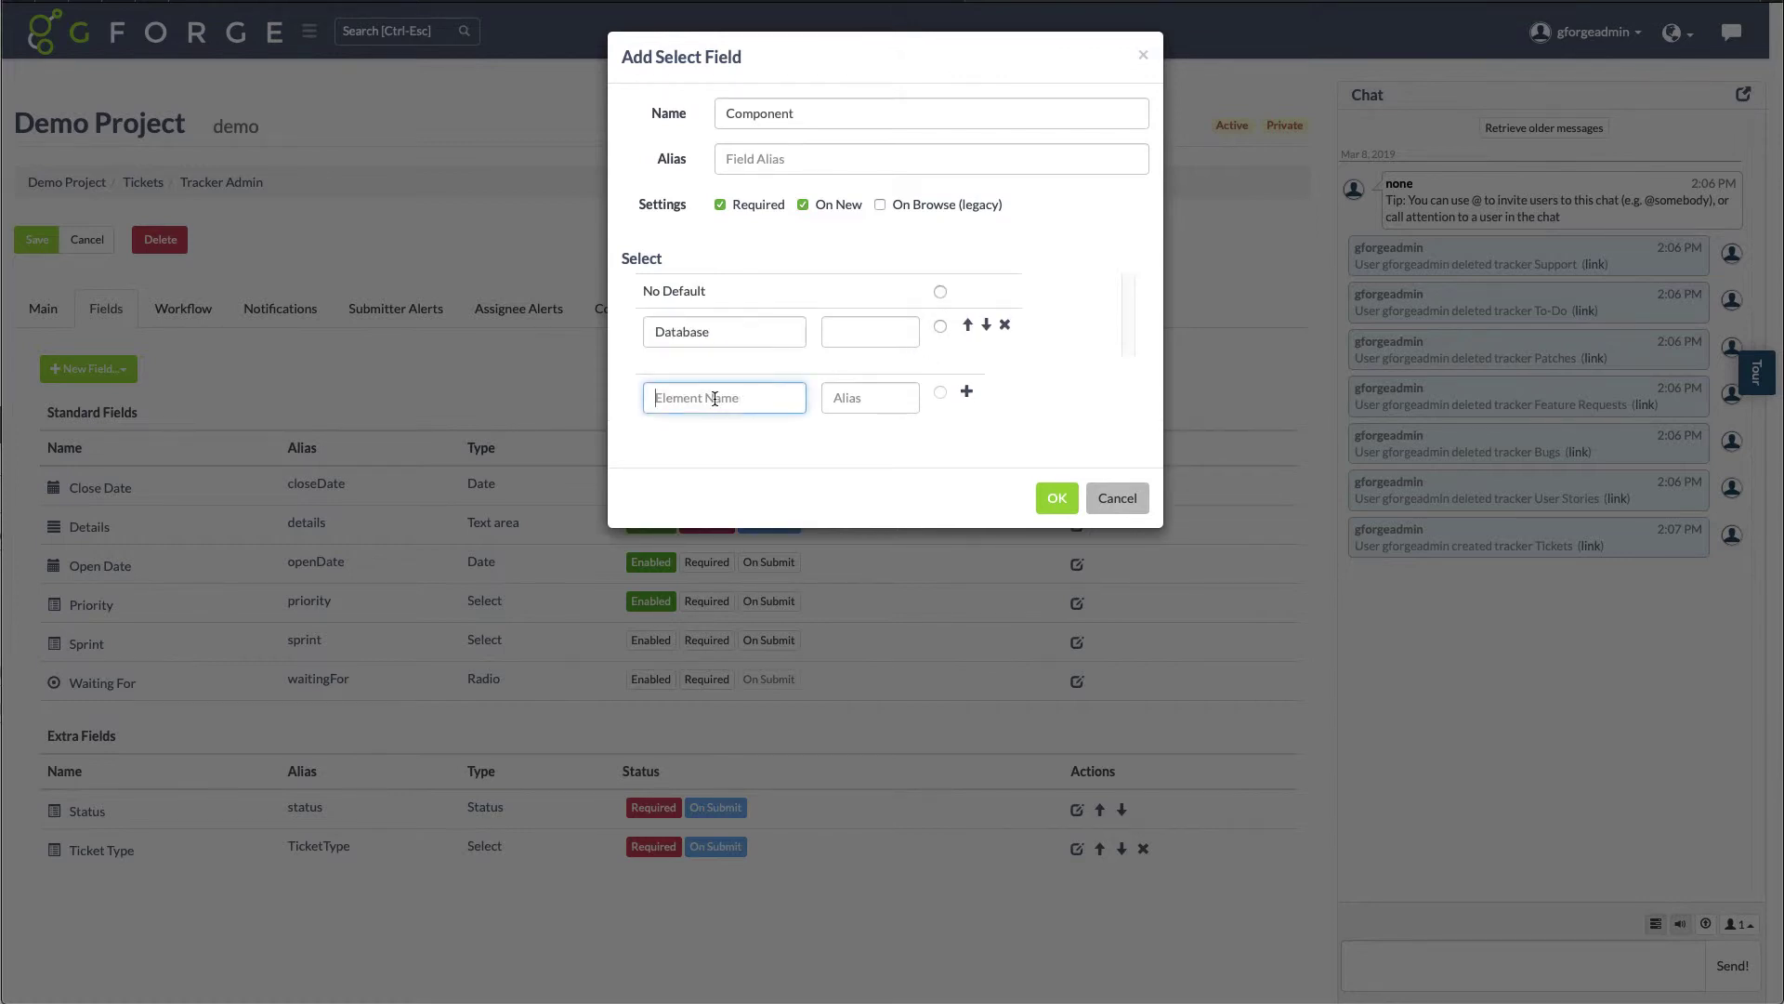
type("API")
left_click(964, 393)
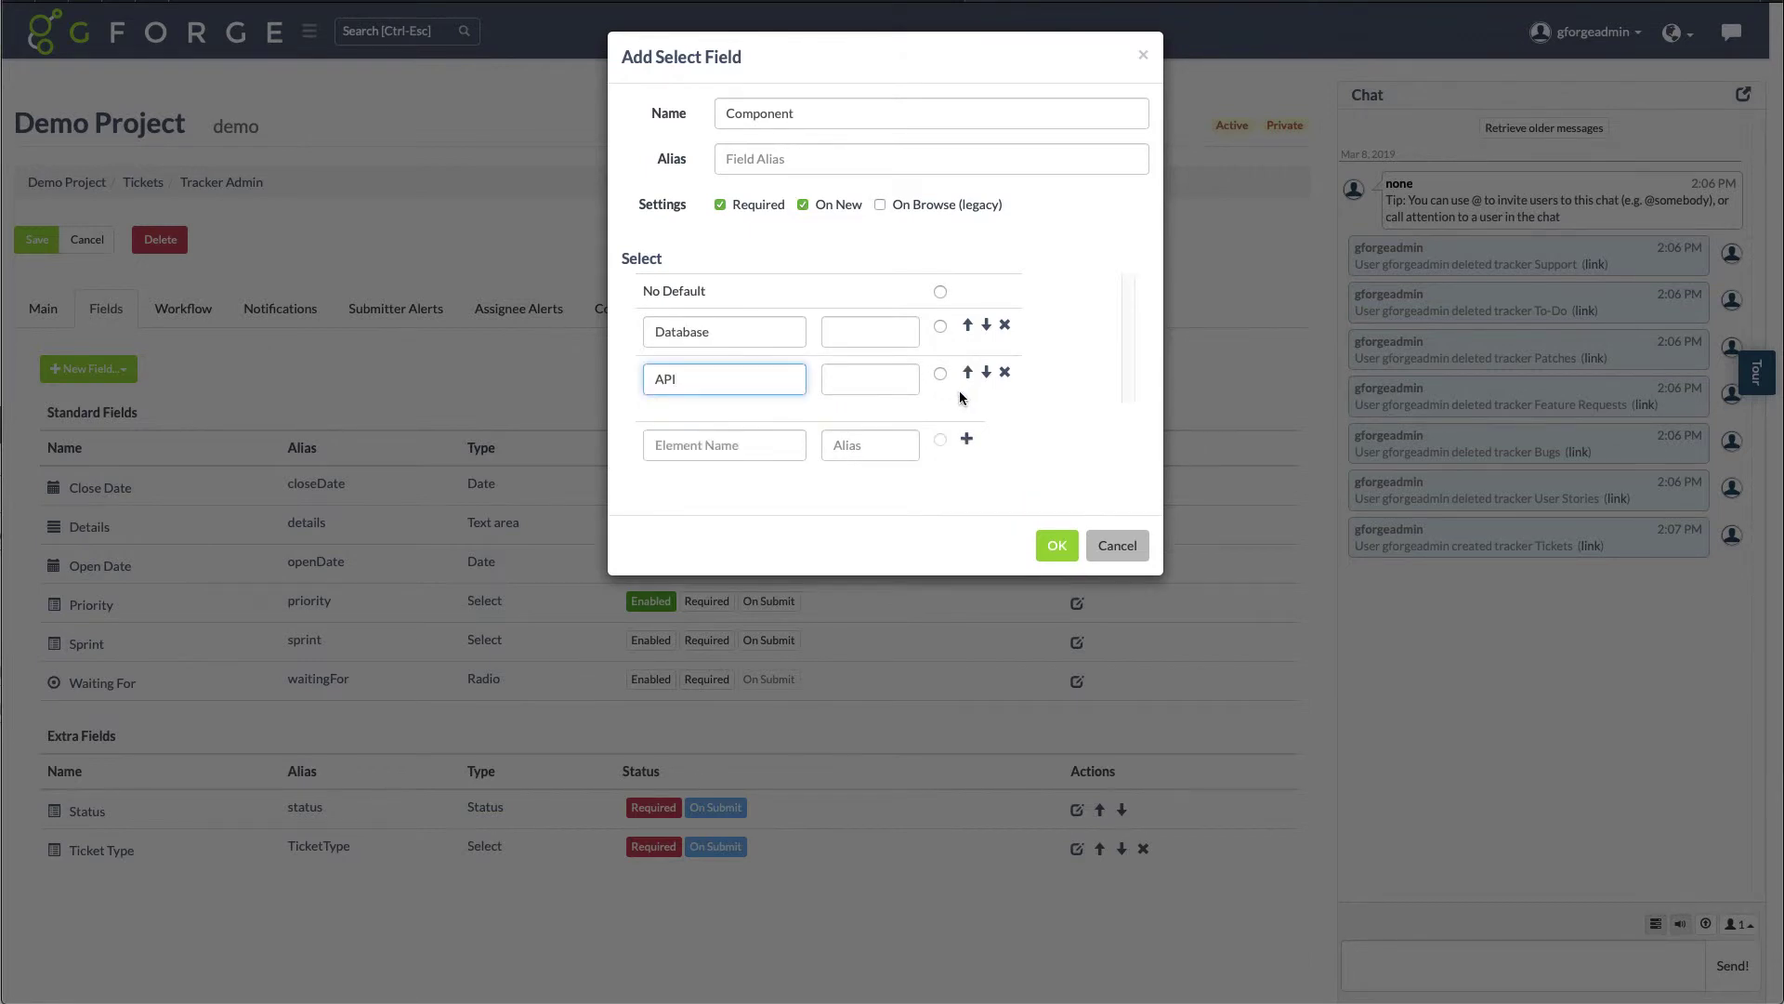
Add the elements Front End and Other to the Component field and save it.
type("F")
key("BackSpace")
key("Tab")
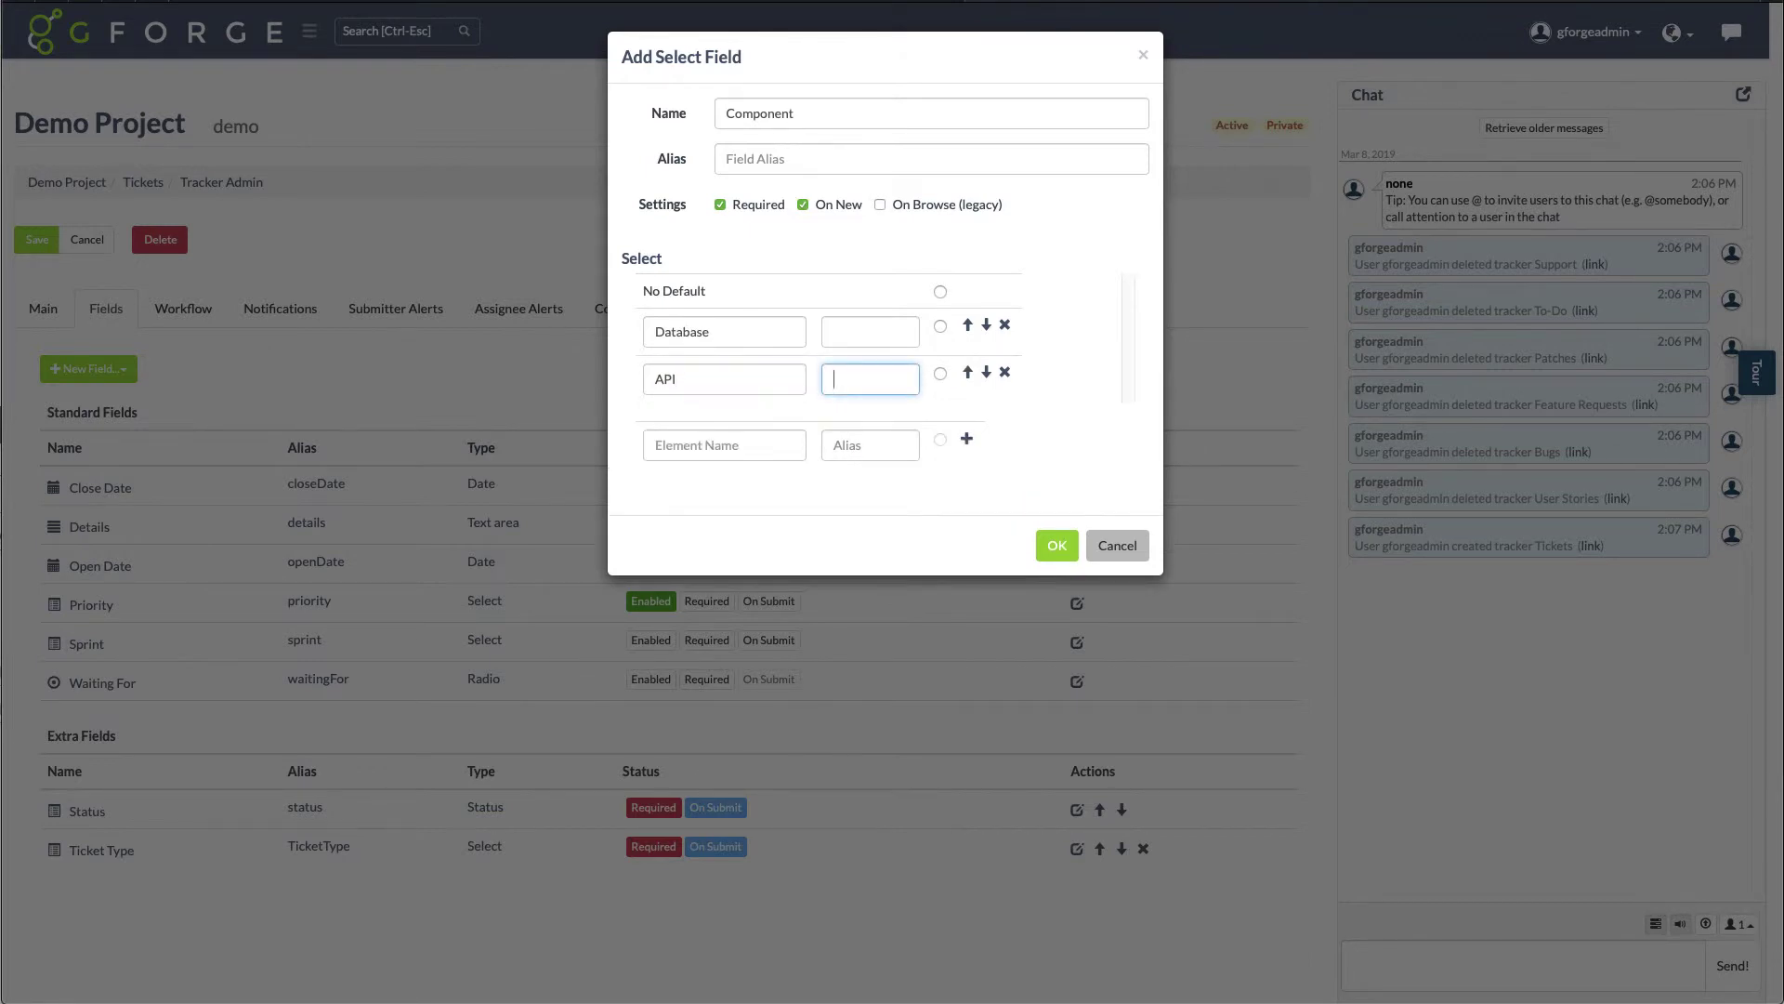
key("Tab")
type("Front End")
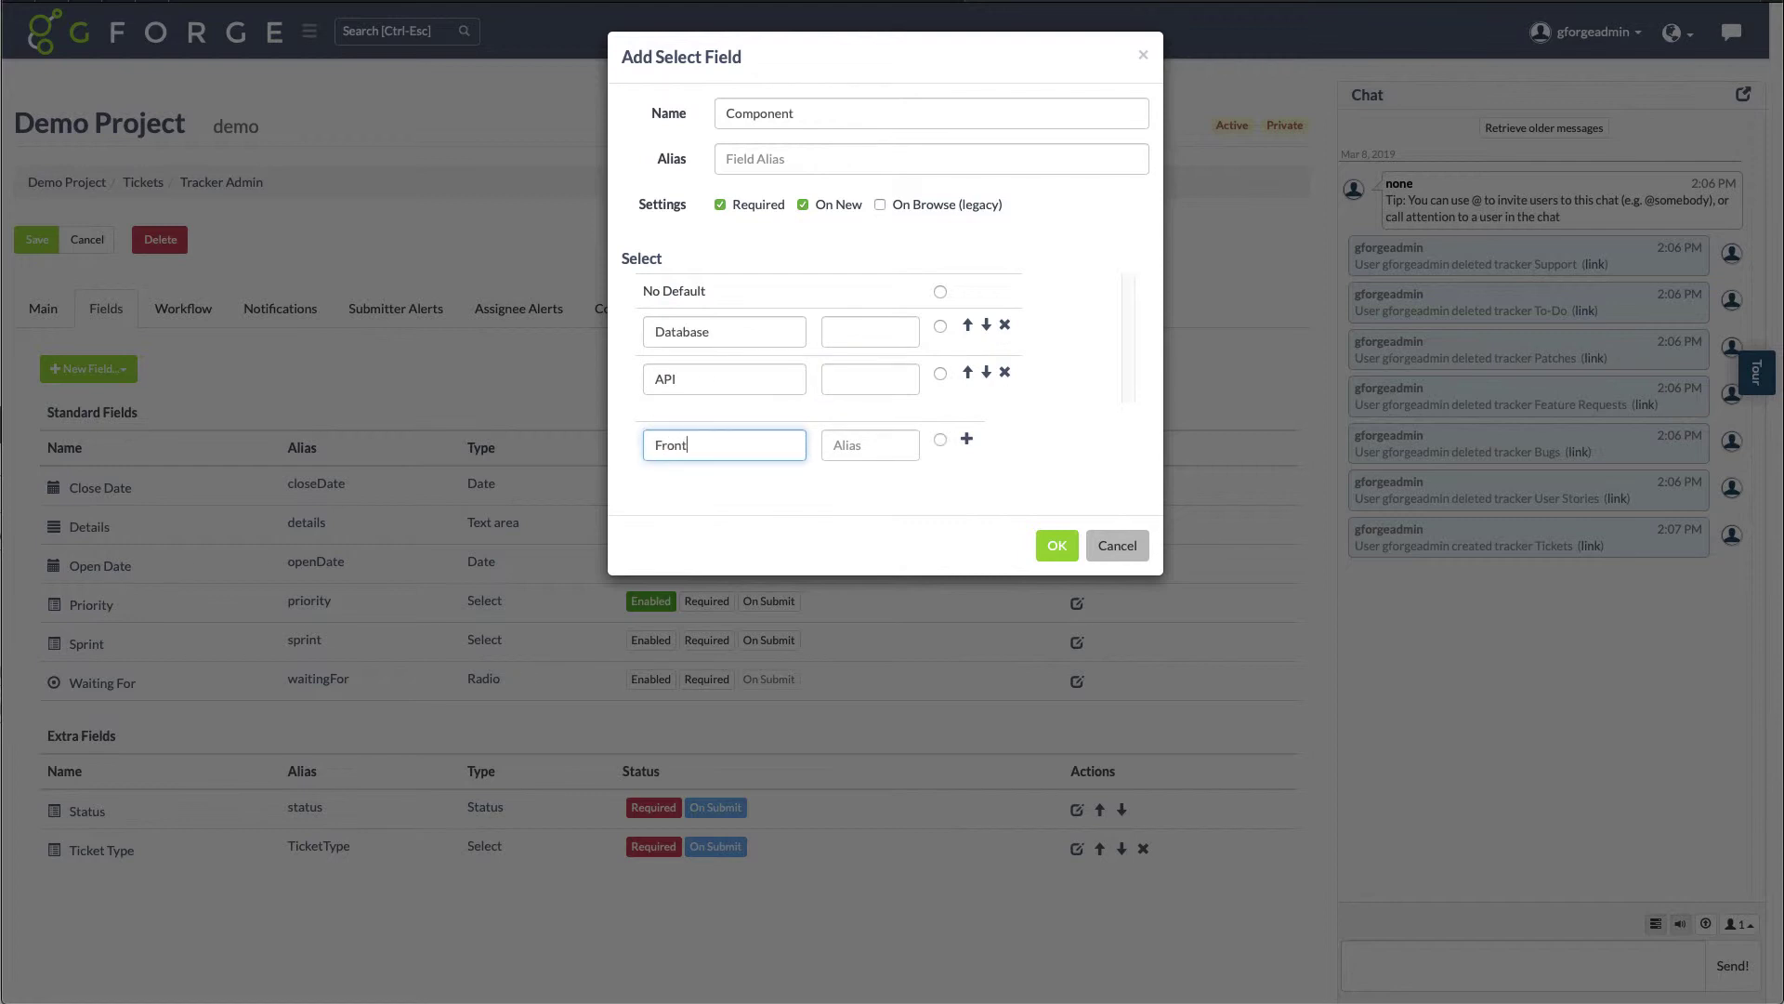
left_click(966, 438)
left_click(780, 493)
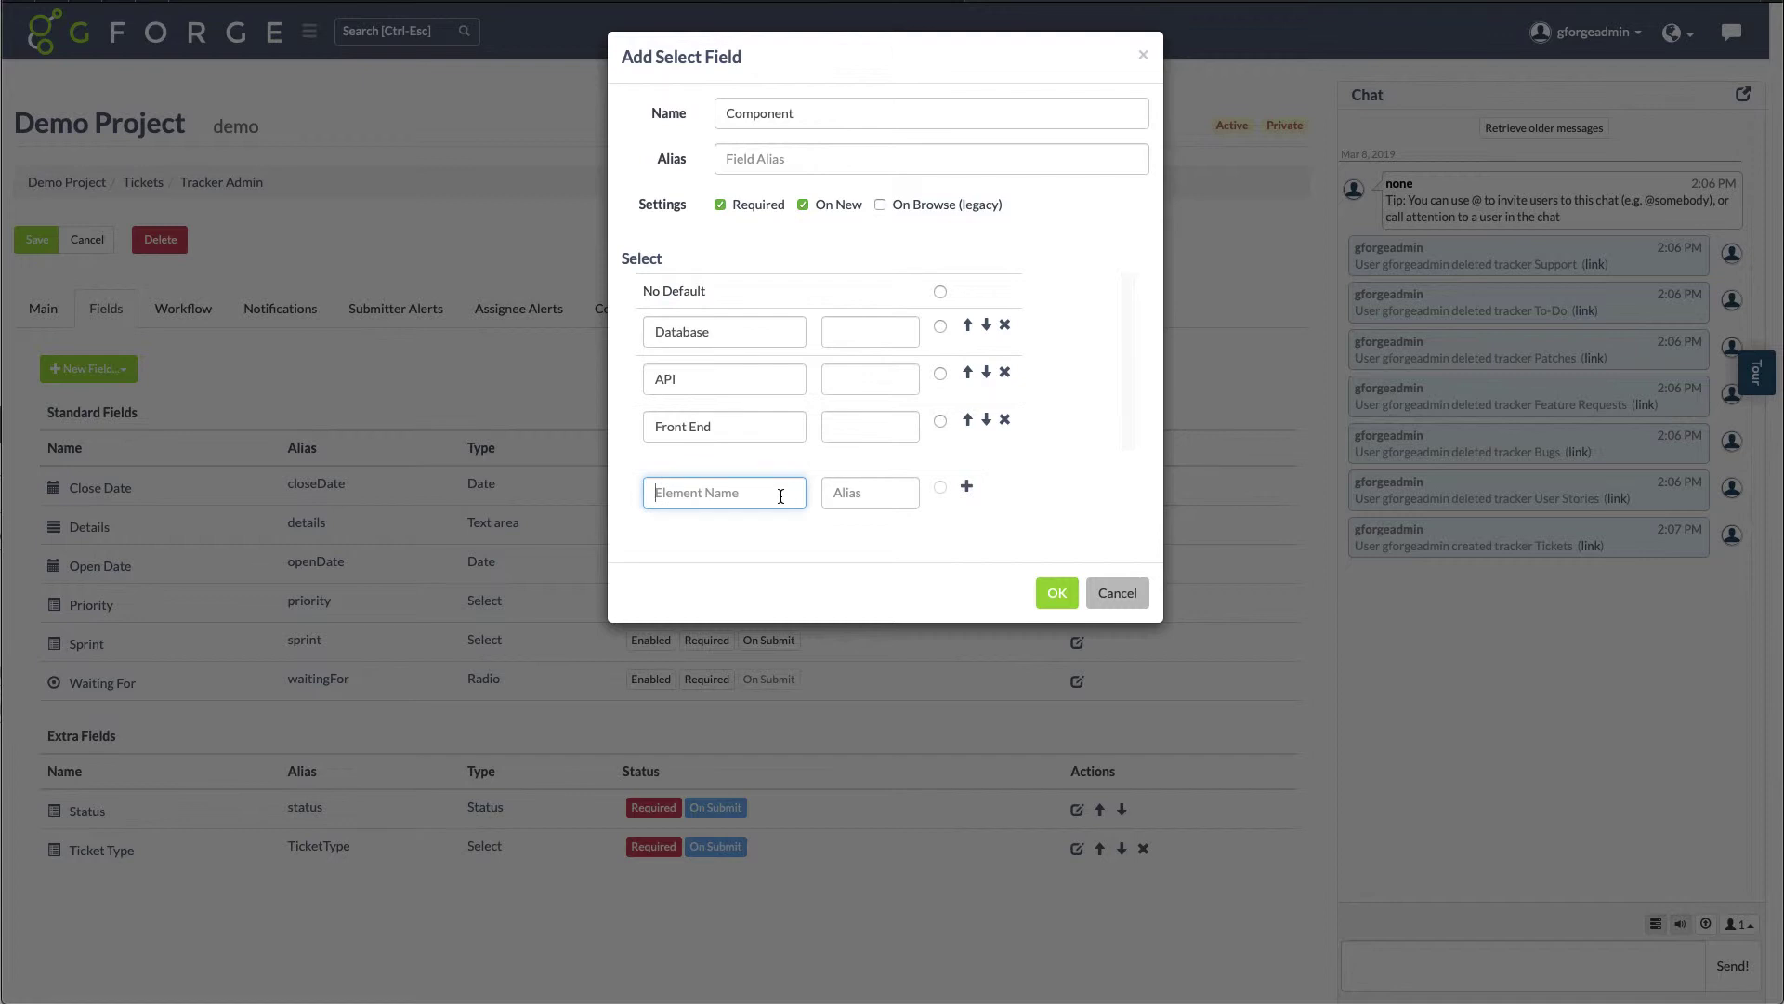
type("Other")
left_click(966, 487)
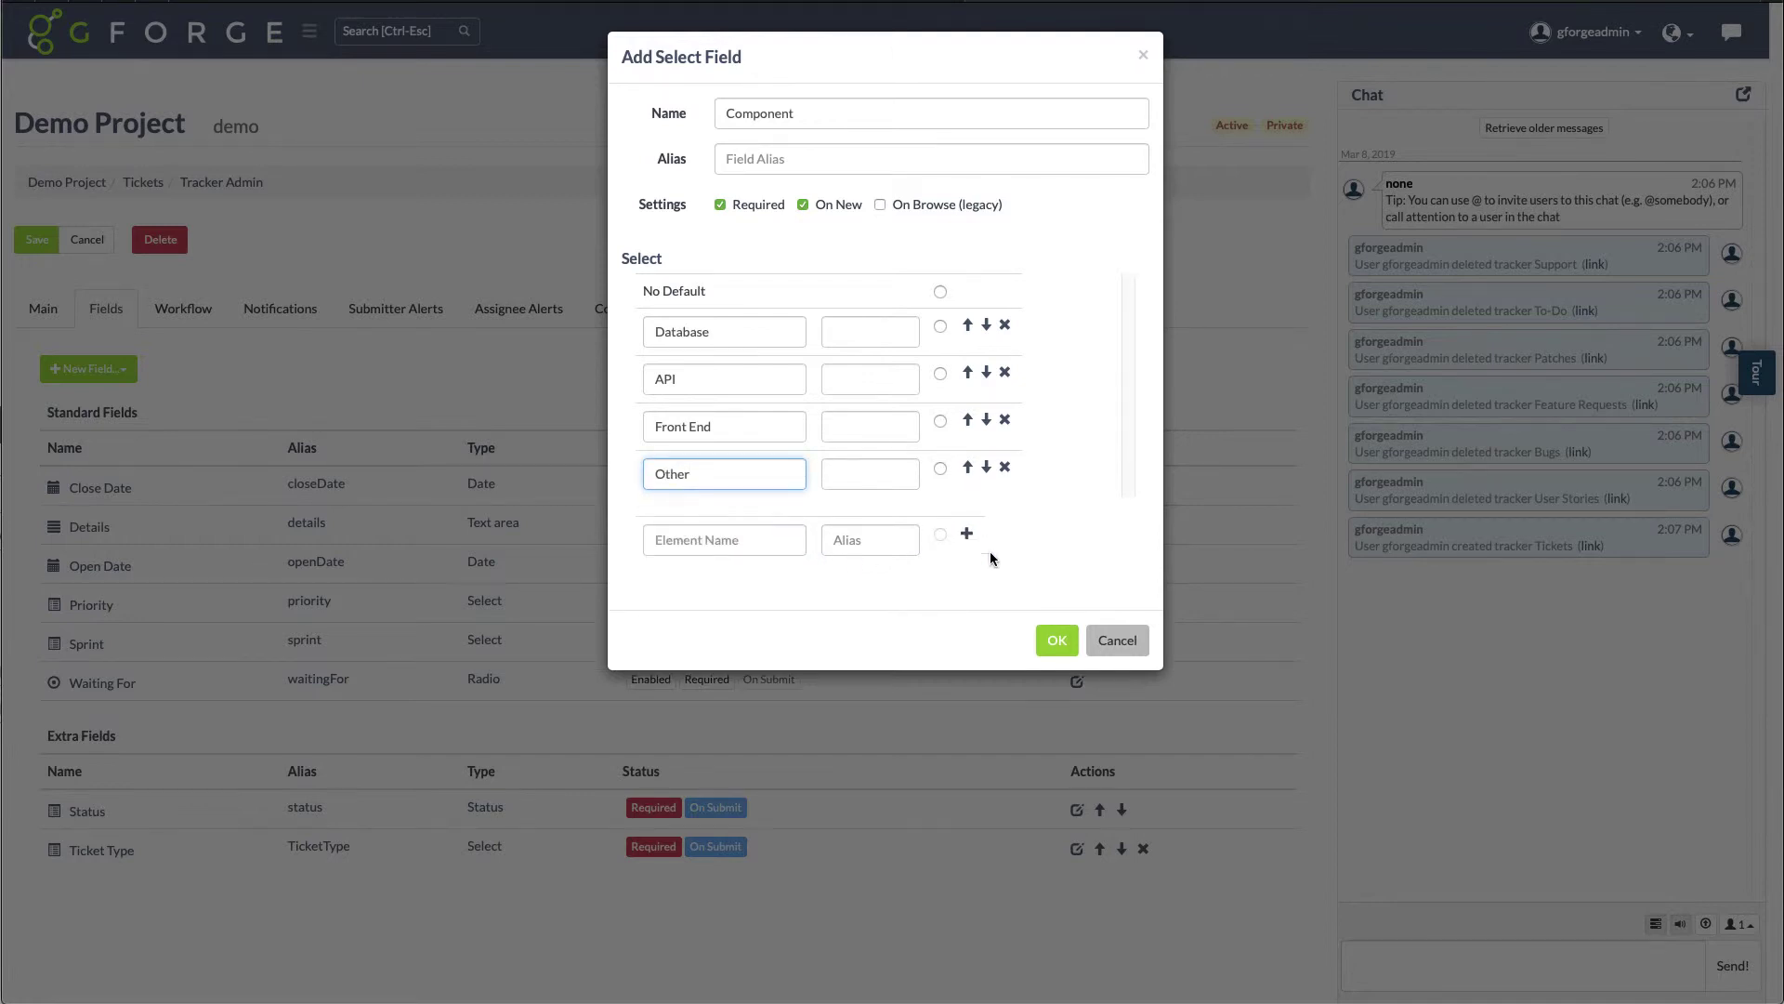
left_click(1056, 651)
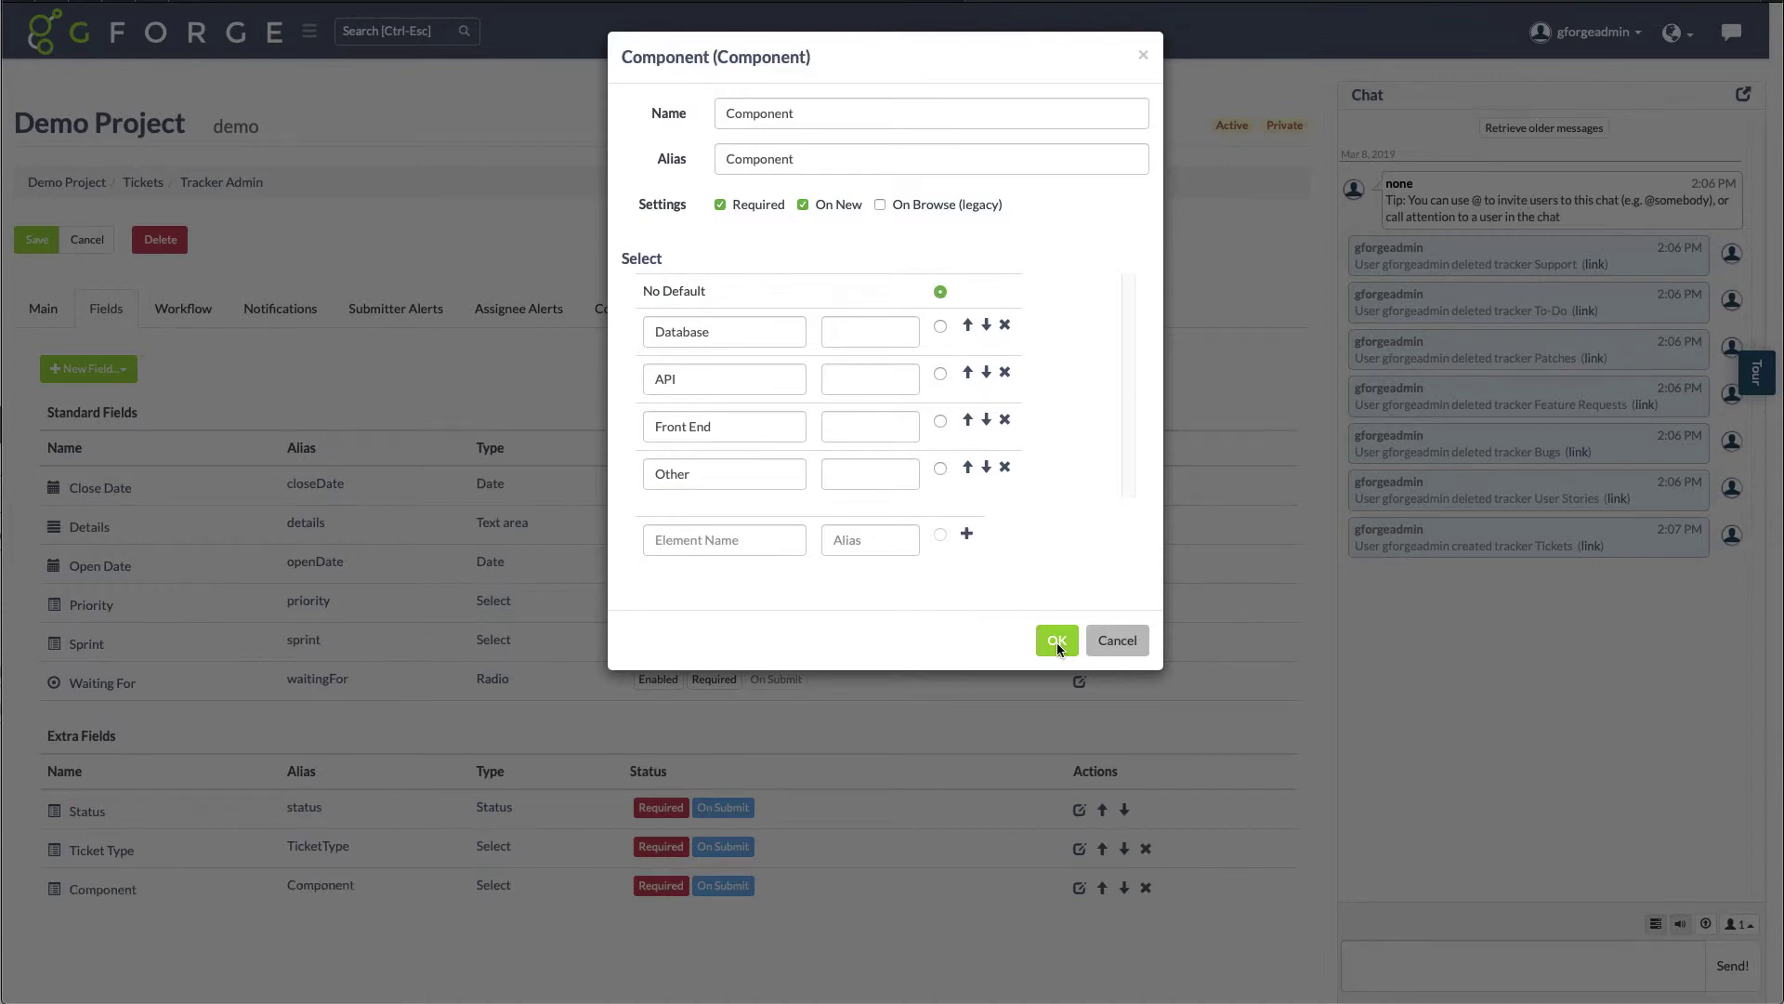
left_click(1057, 643)
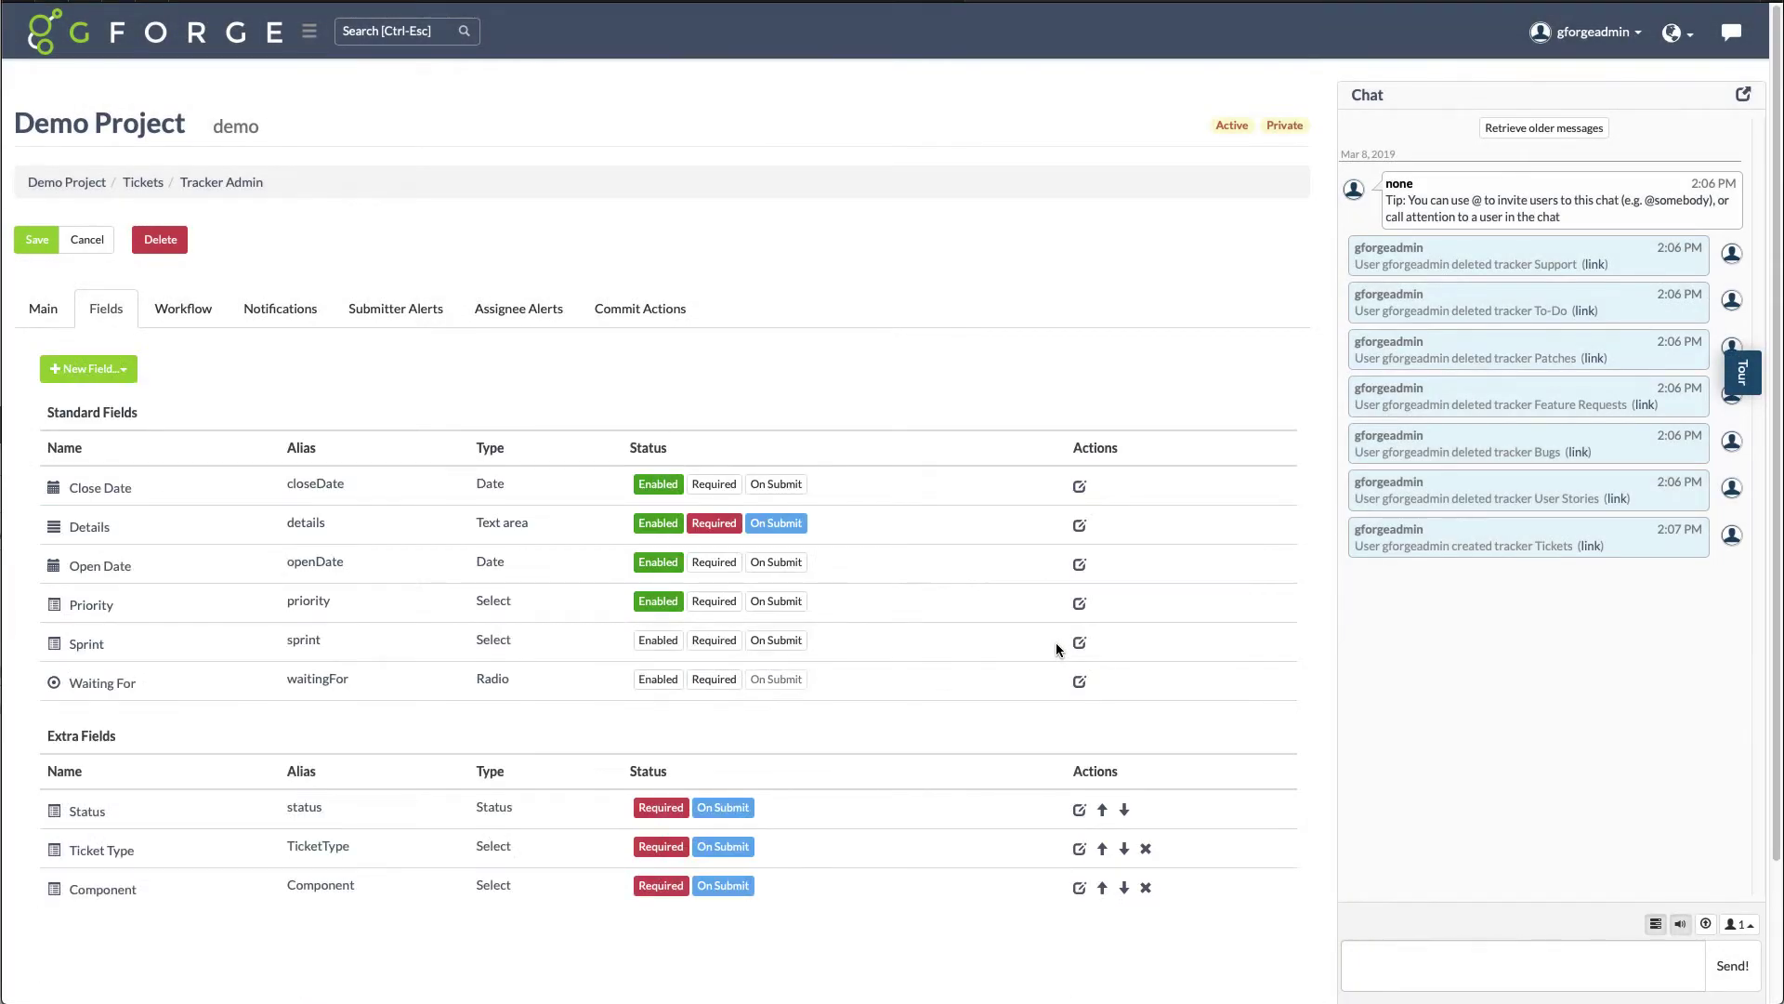
Add an optional text box field named Work Branch to the tracker.
left_click(124, 372)
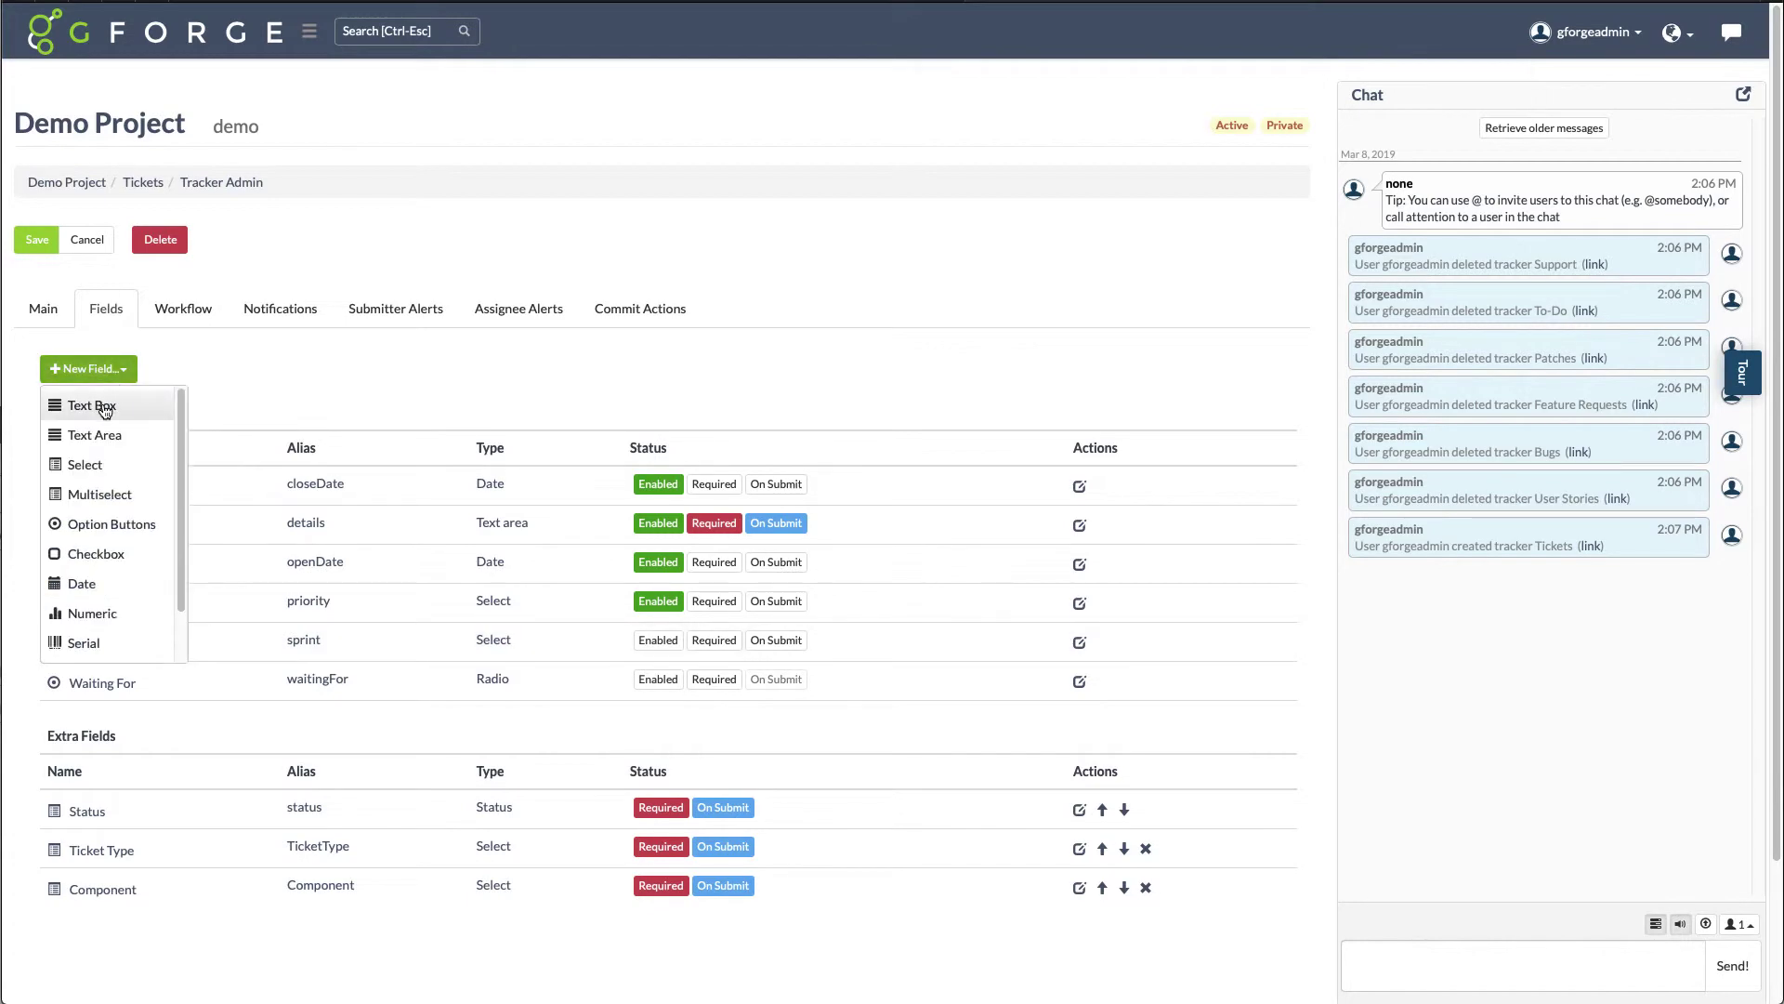
left_click(104, 407)
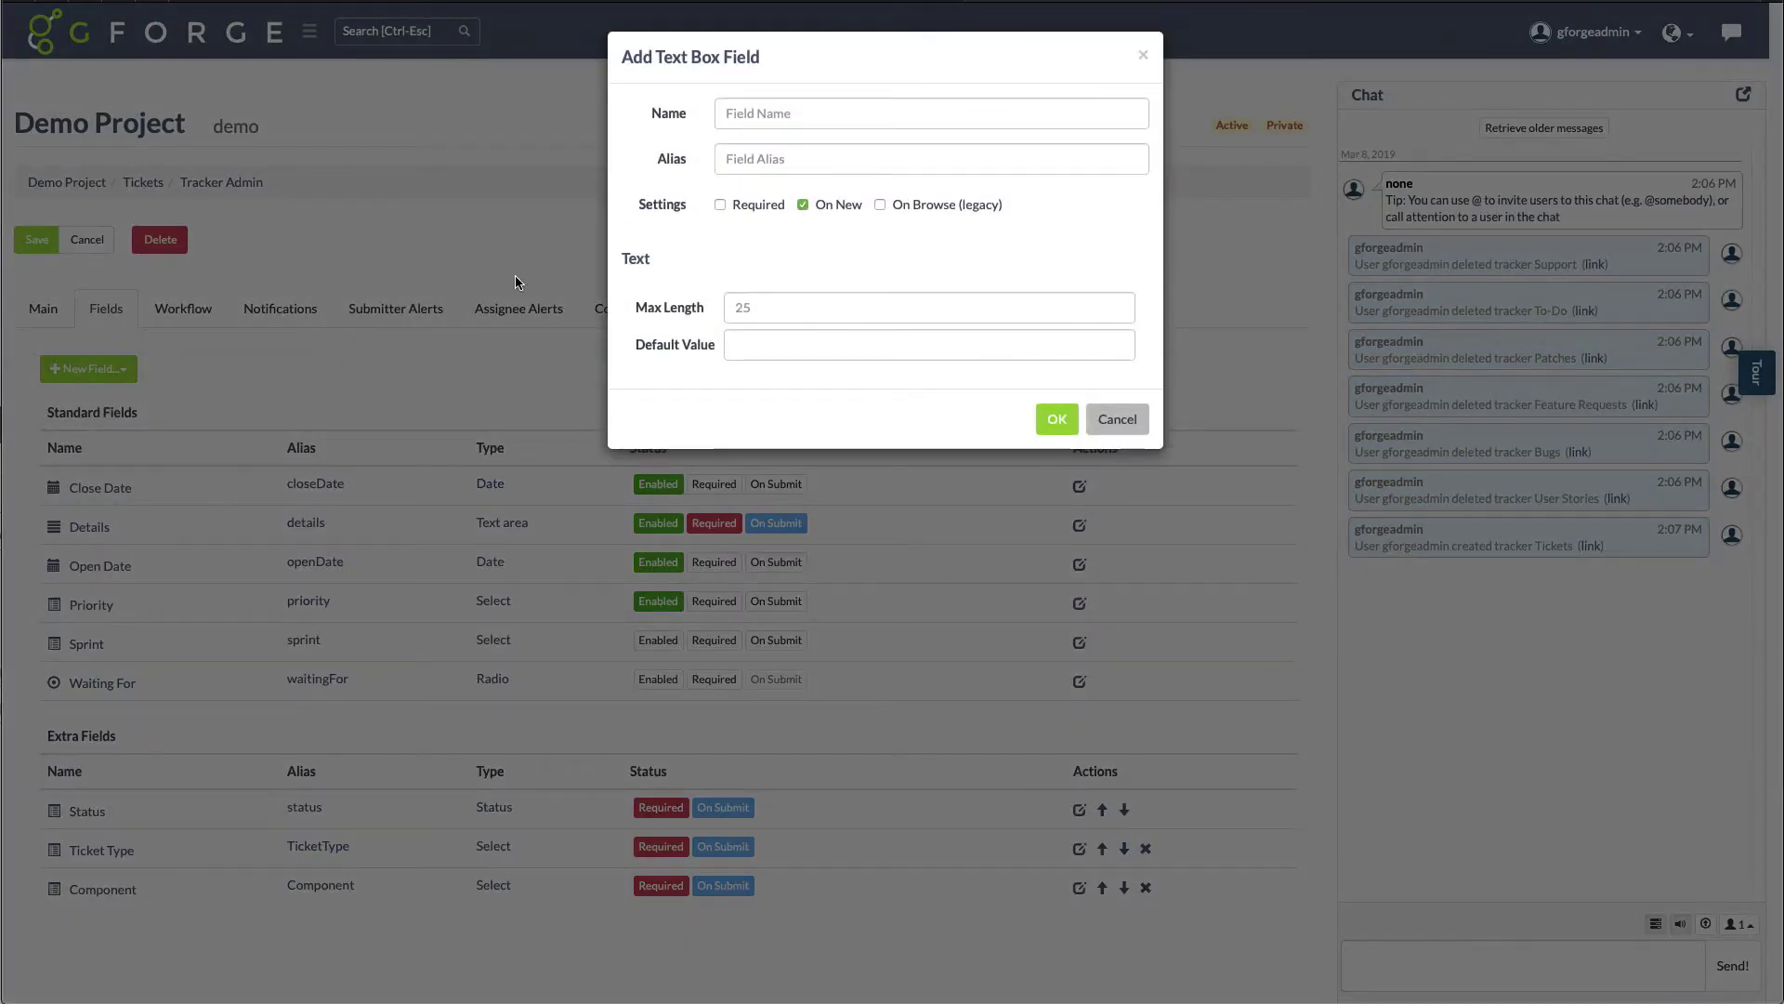
left_click(744, 115)
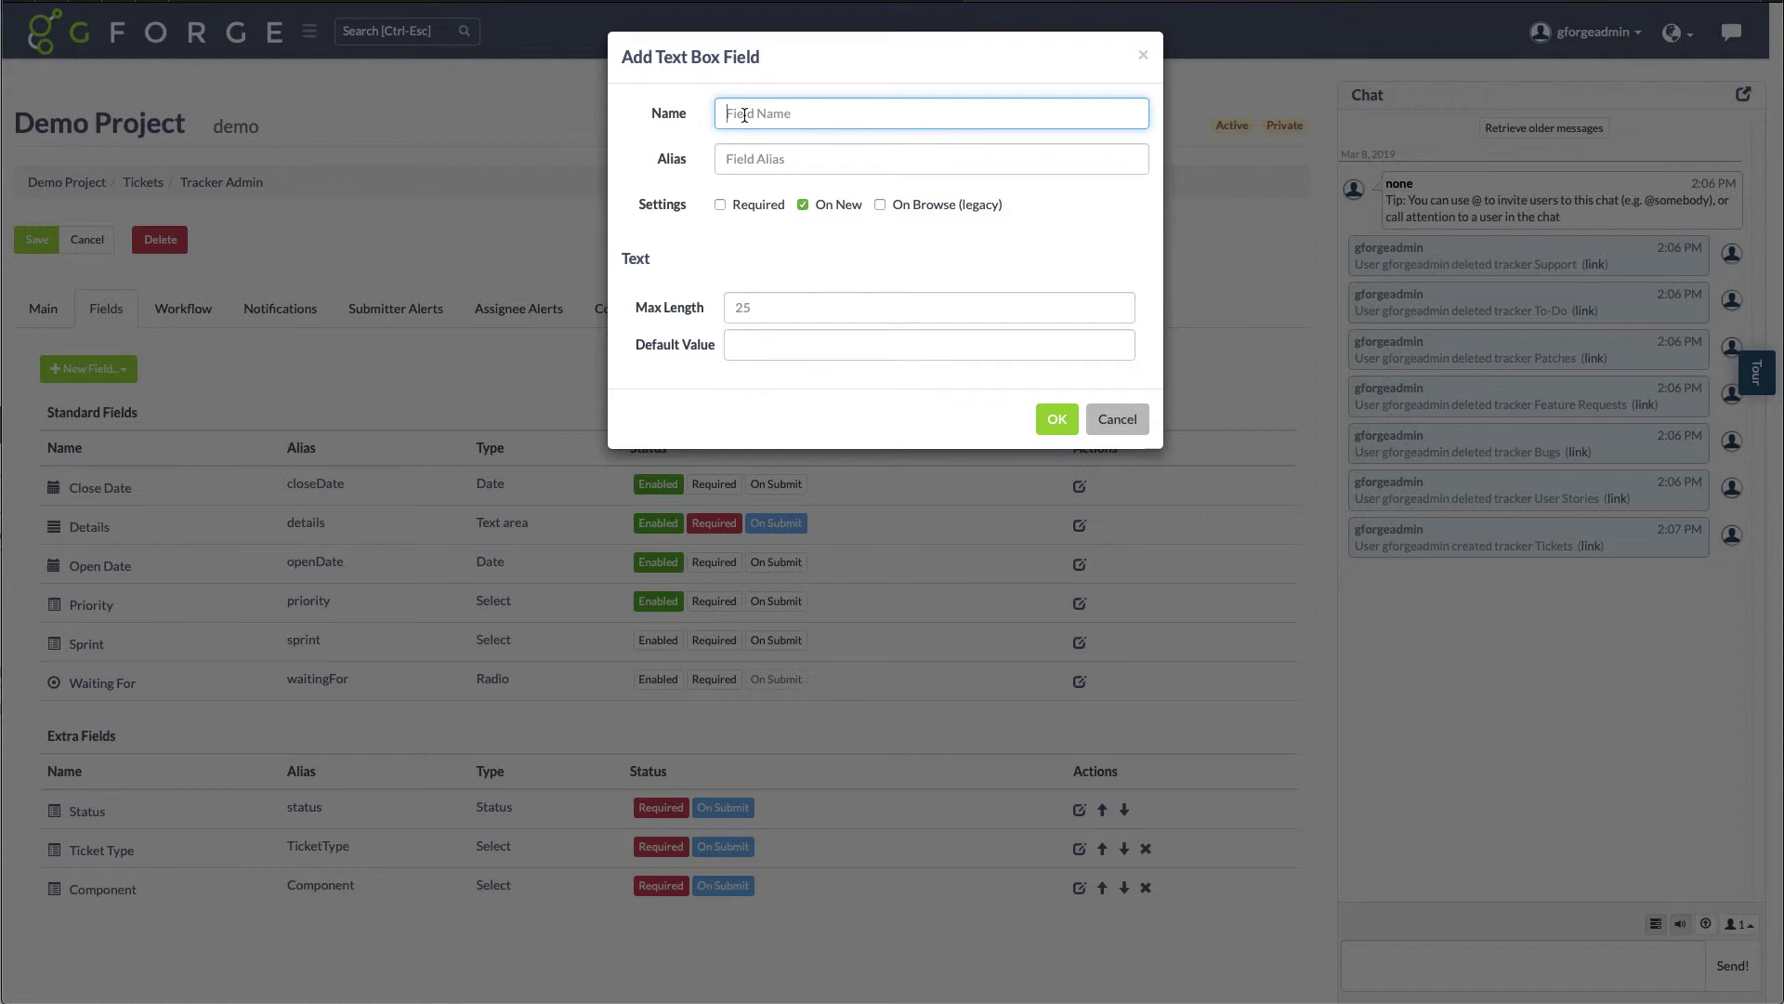
type("Work Branch")
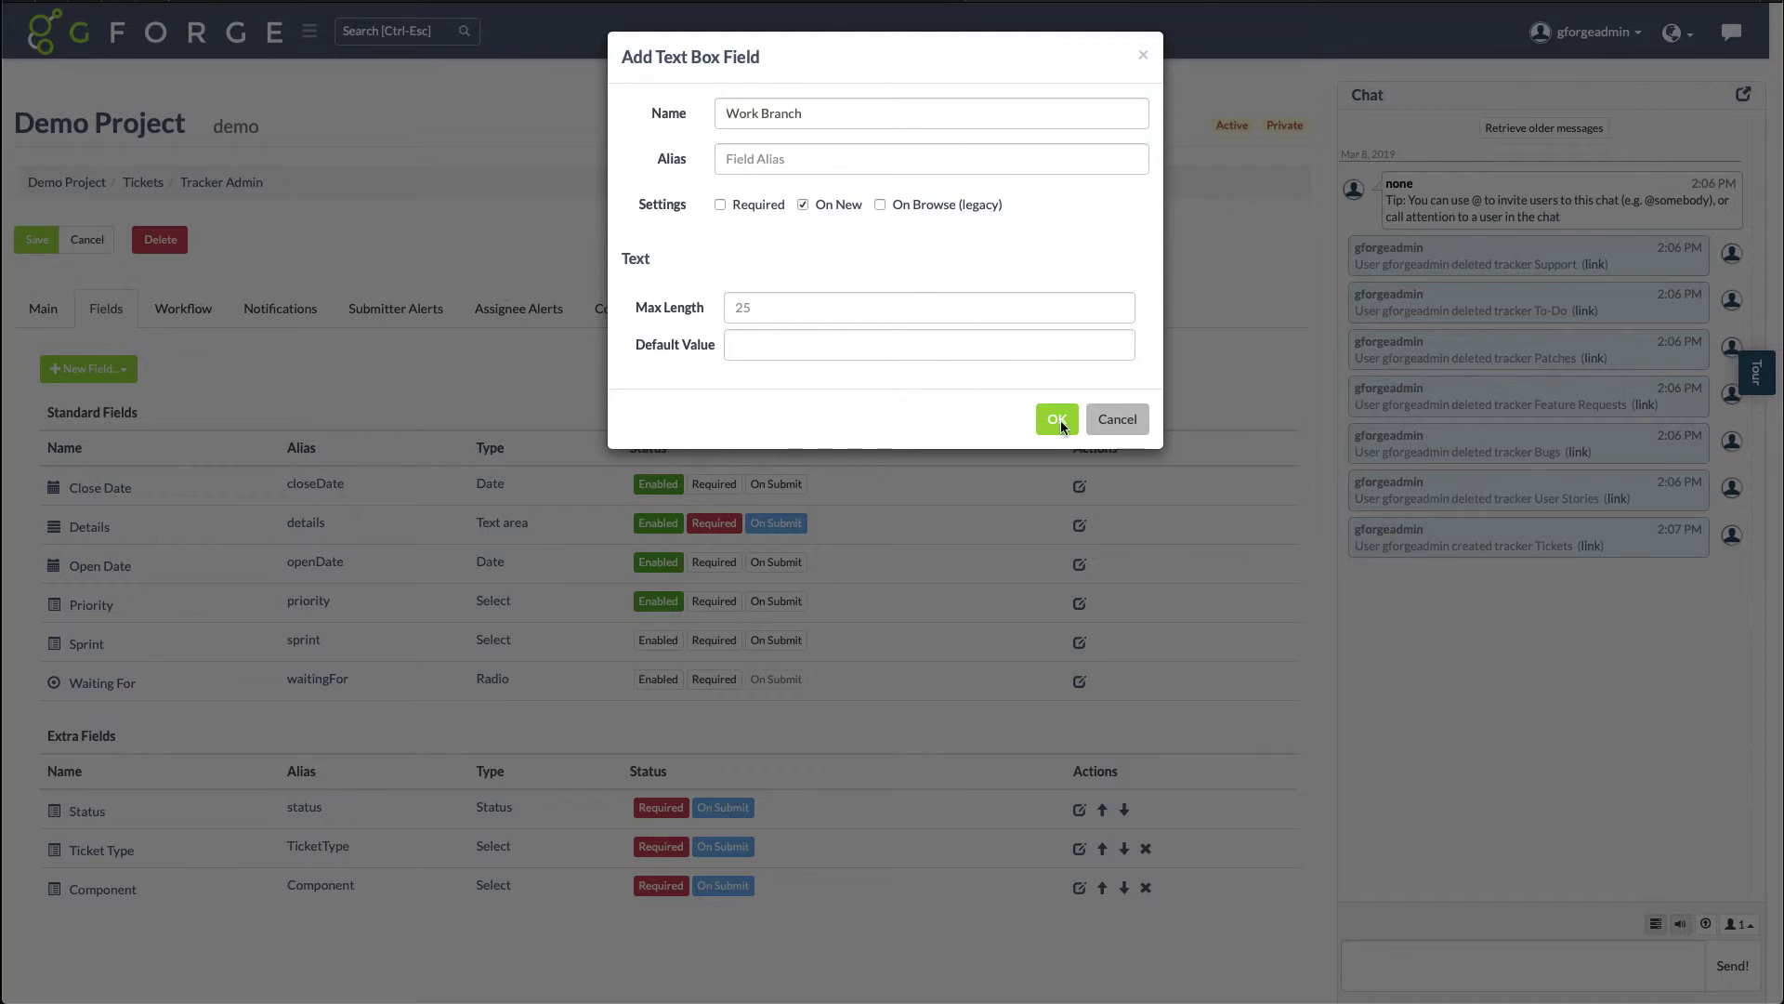
left_click(1061, 420)
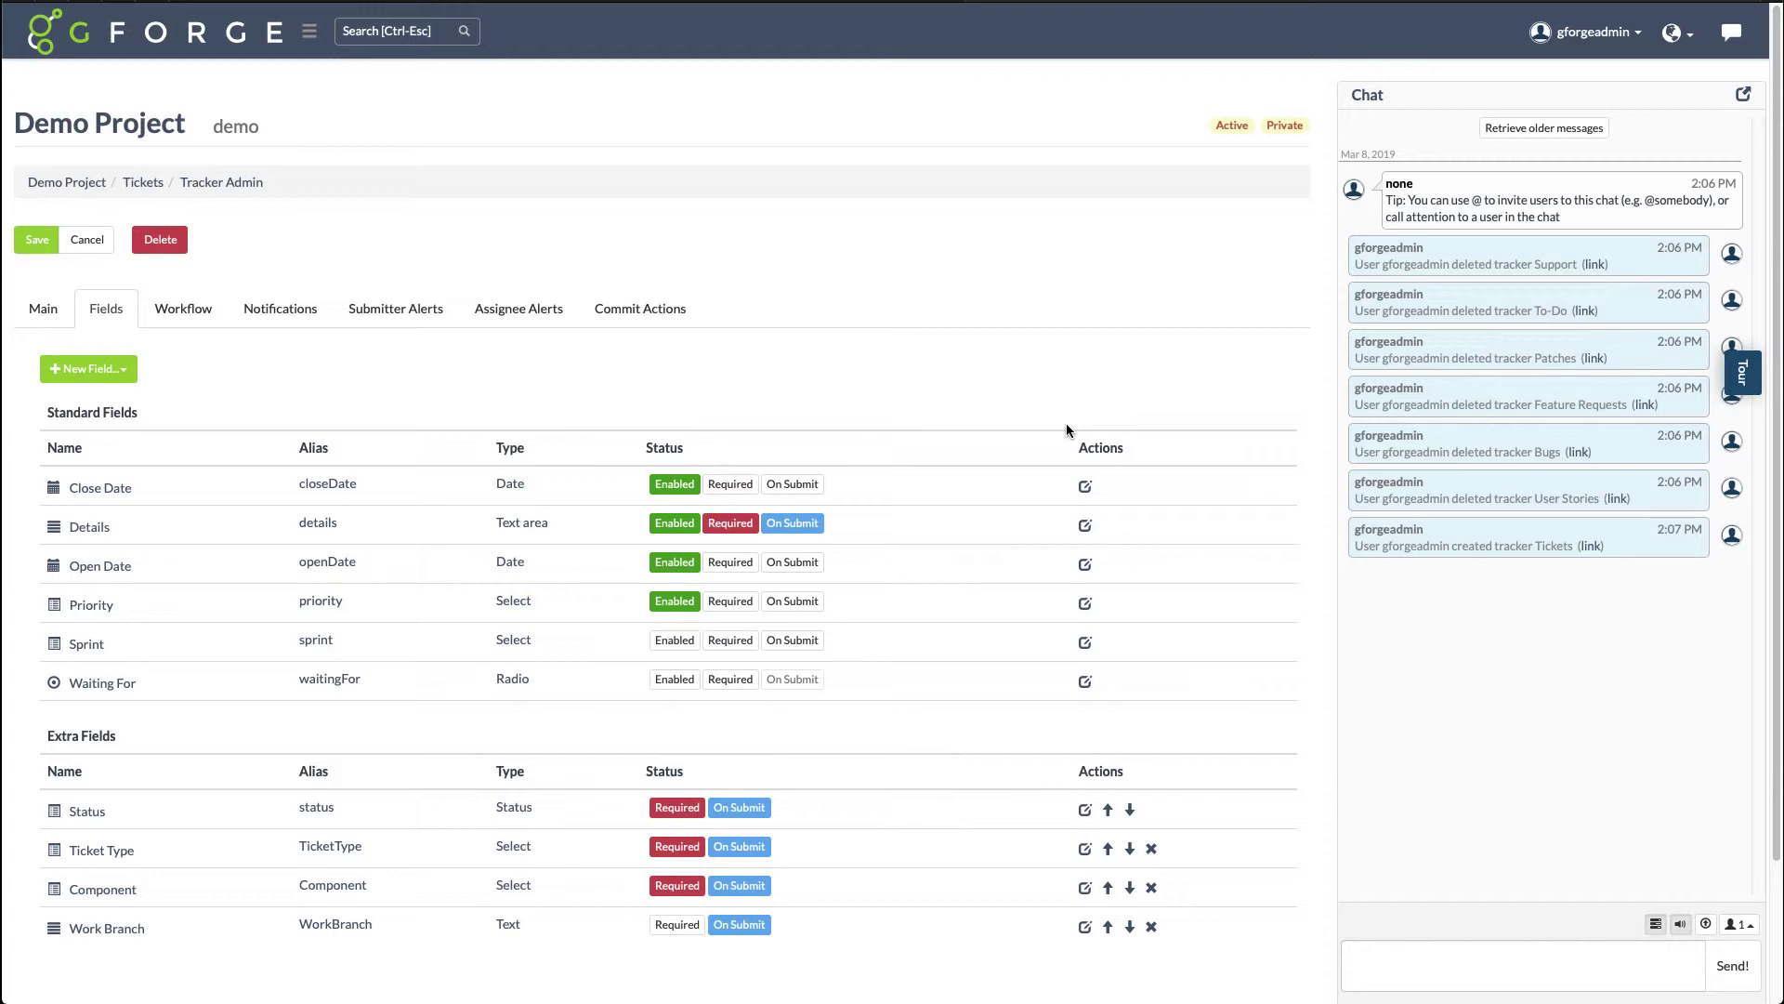
Rename the Status field's two existing elements to Todo and Doing, and classify Doing as Open.
left_click(1085, 810)
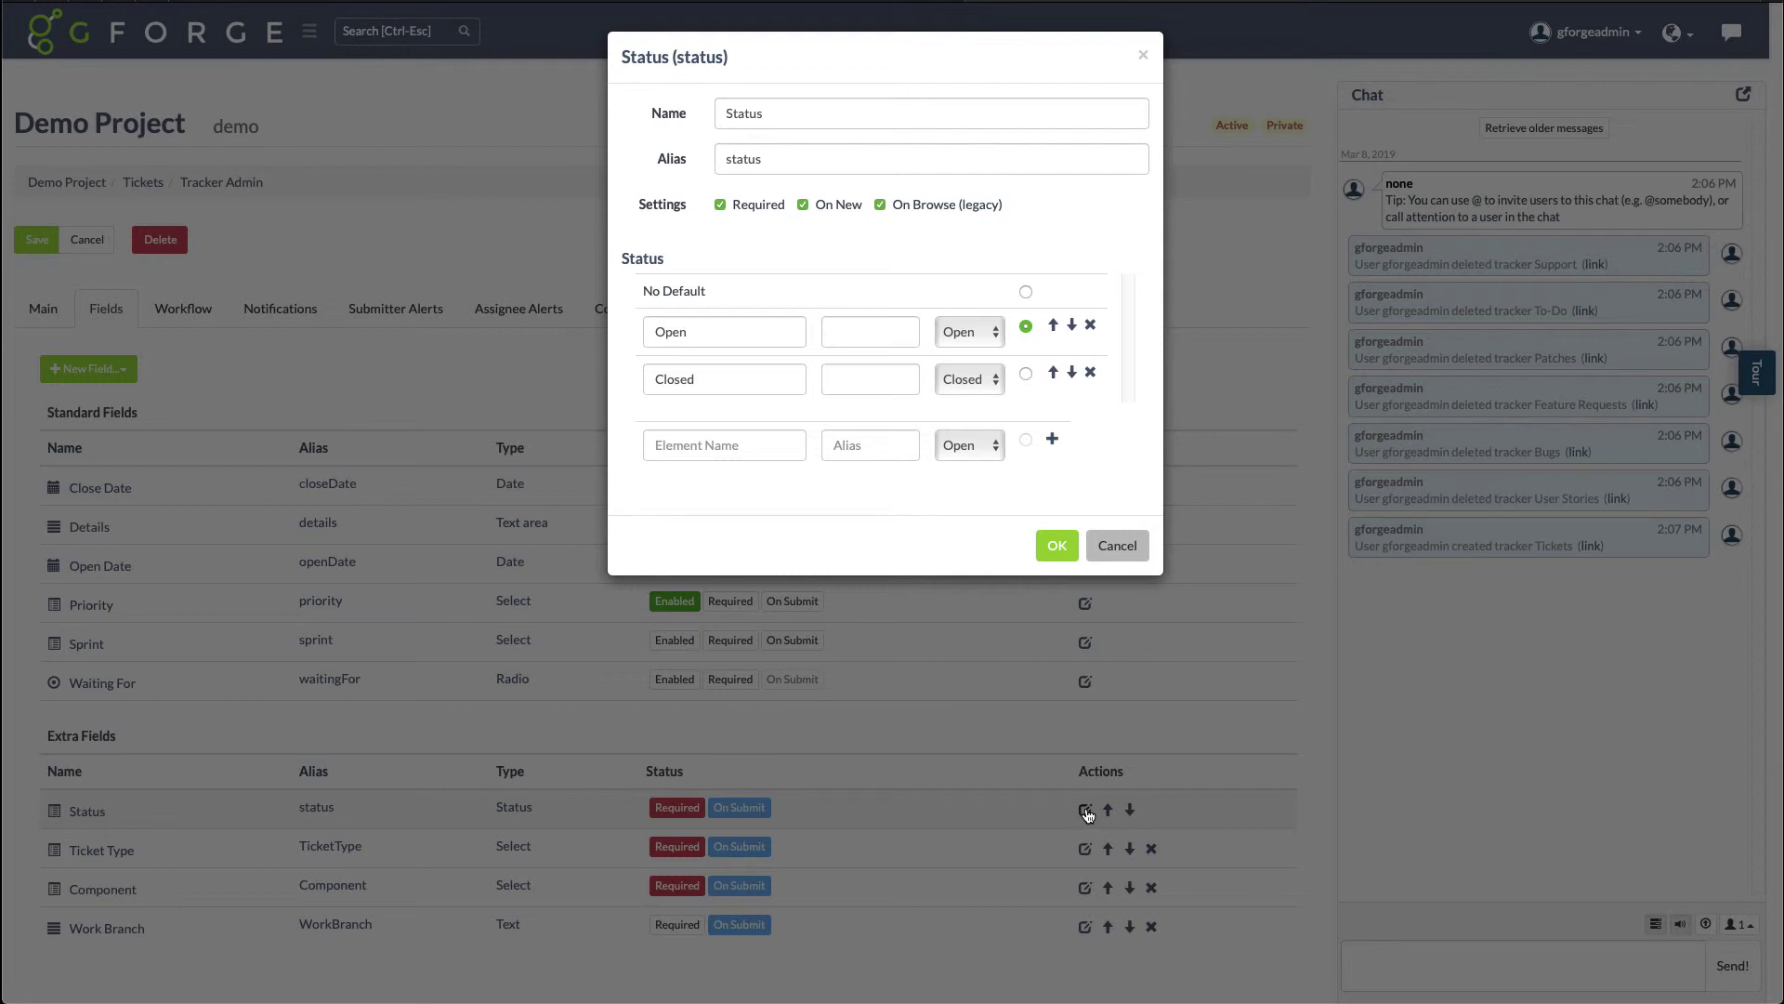
left_click(710, 332)
left_click_drag(710, 332, 647, 329)
type("Todo")
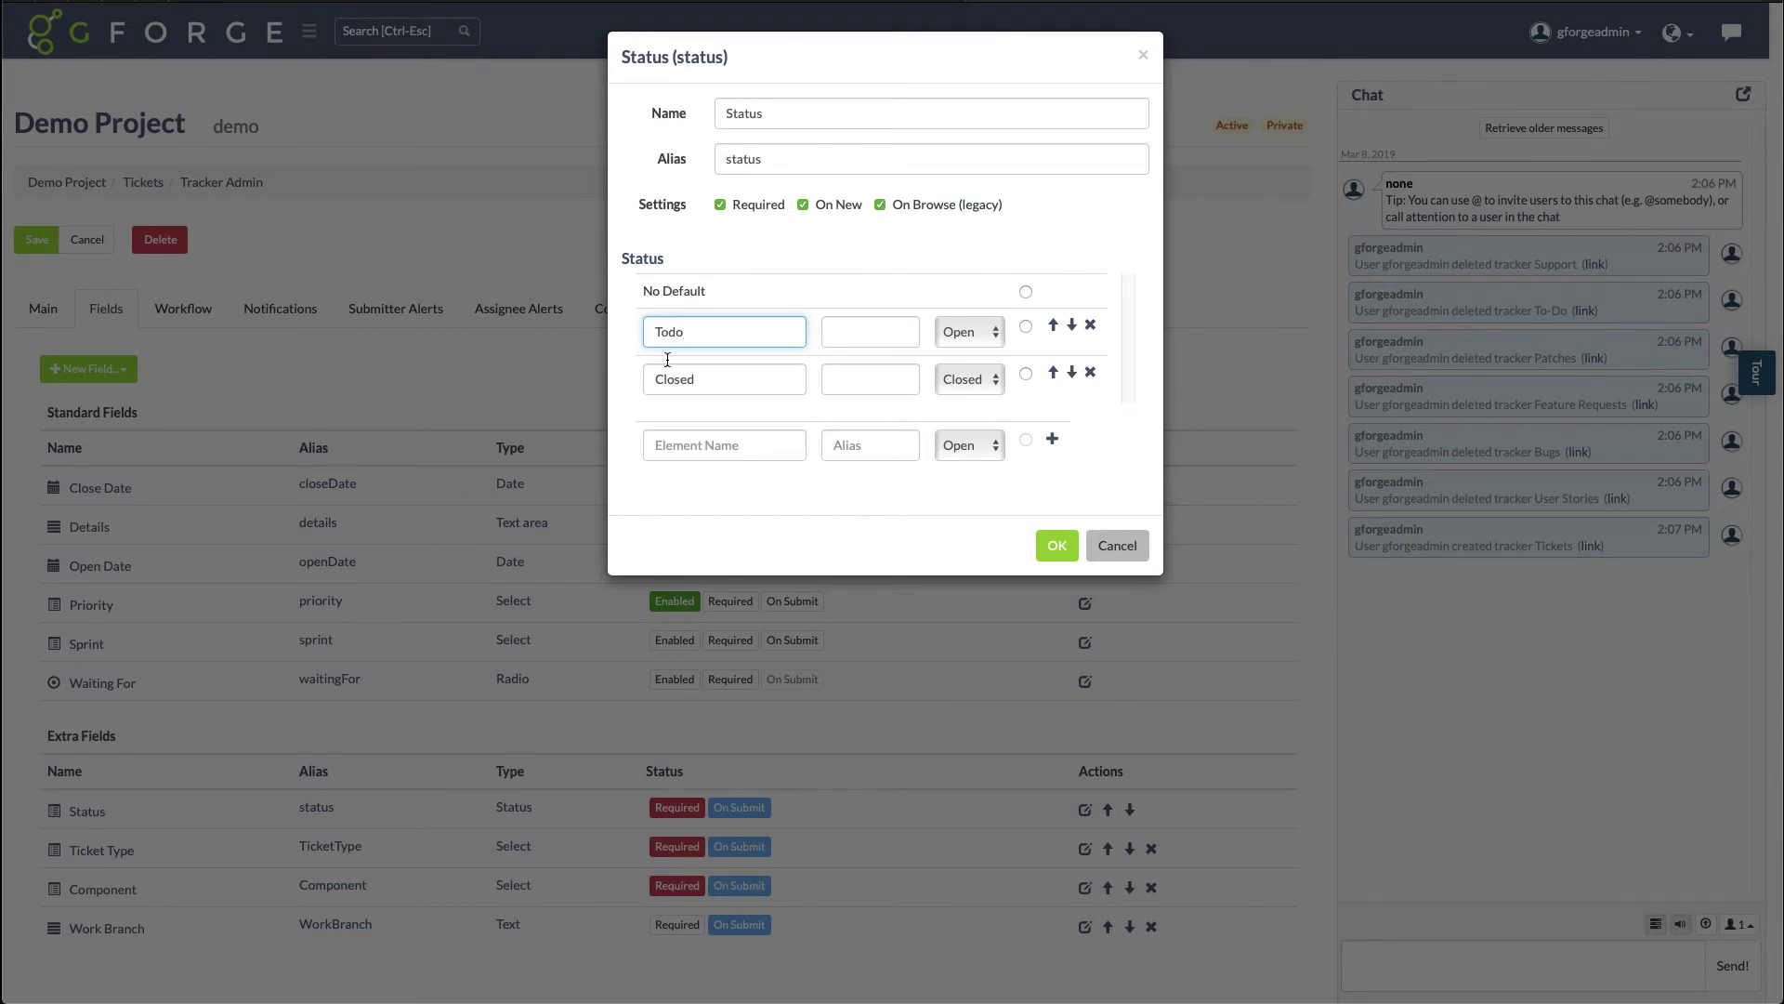
left_click_drag(701, 379, 652, 372)
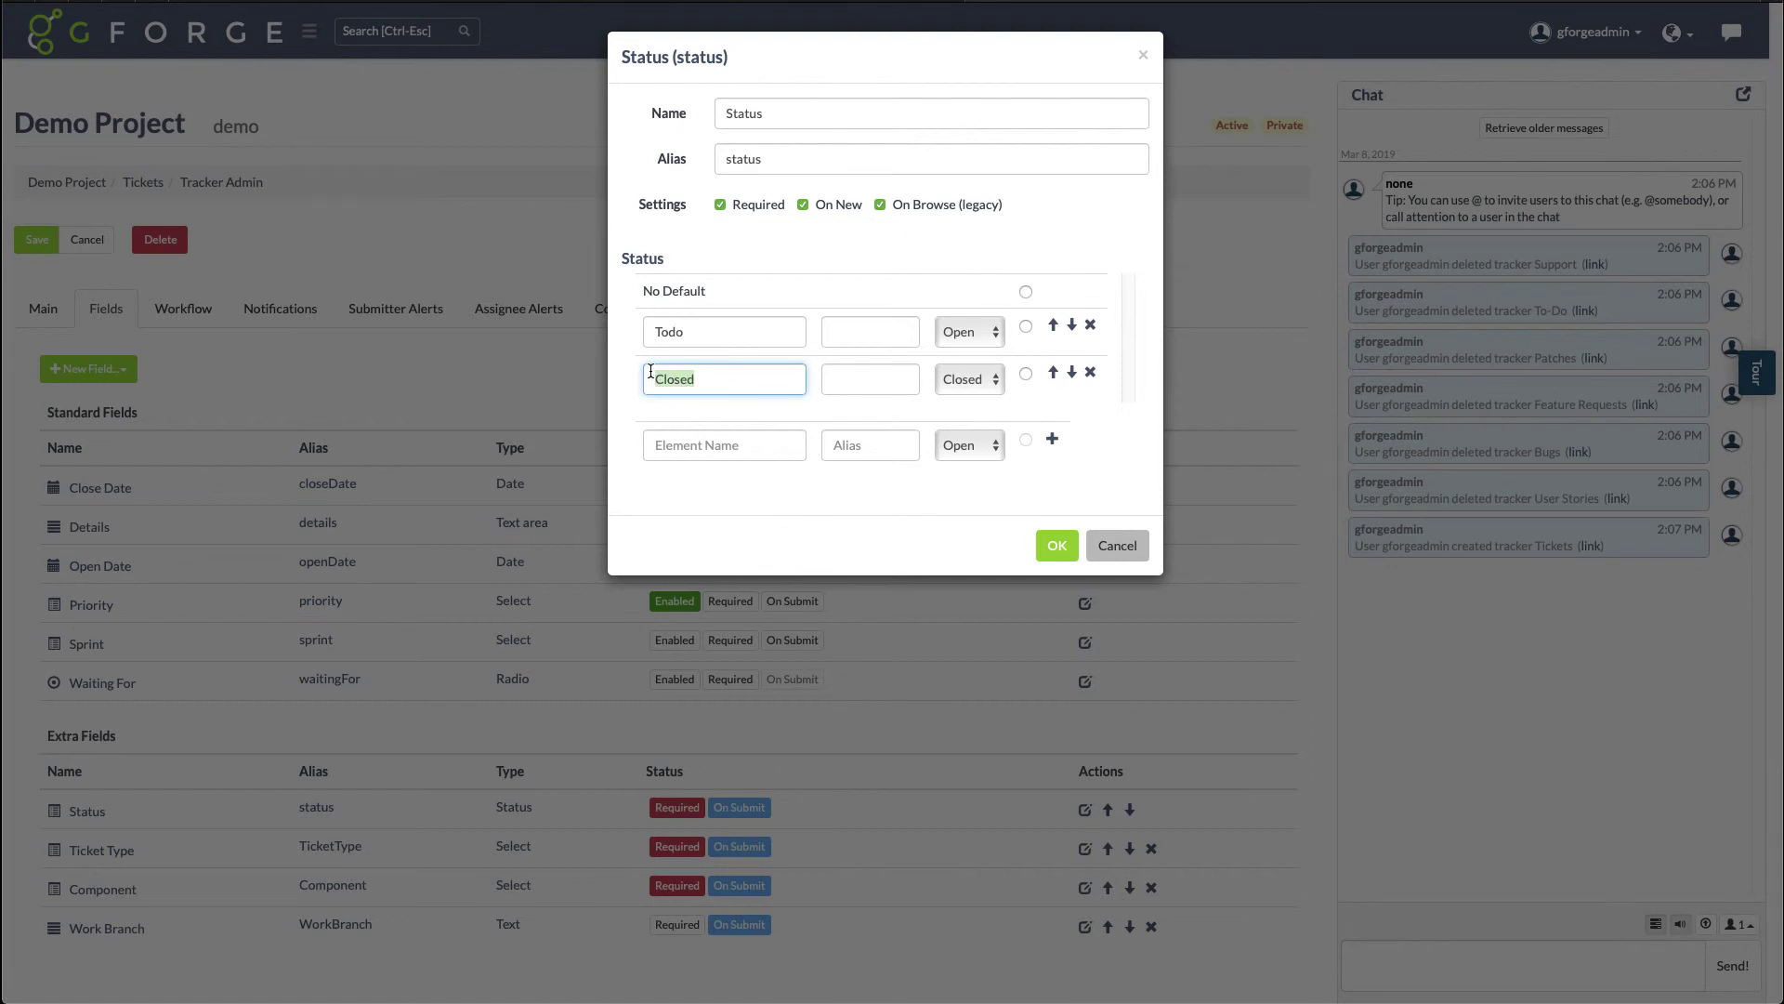
type("Doing")
left_click(993, 383)
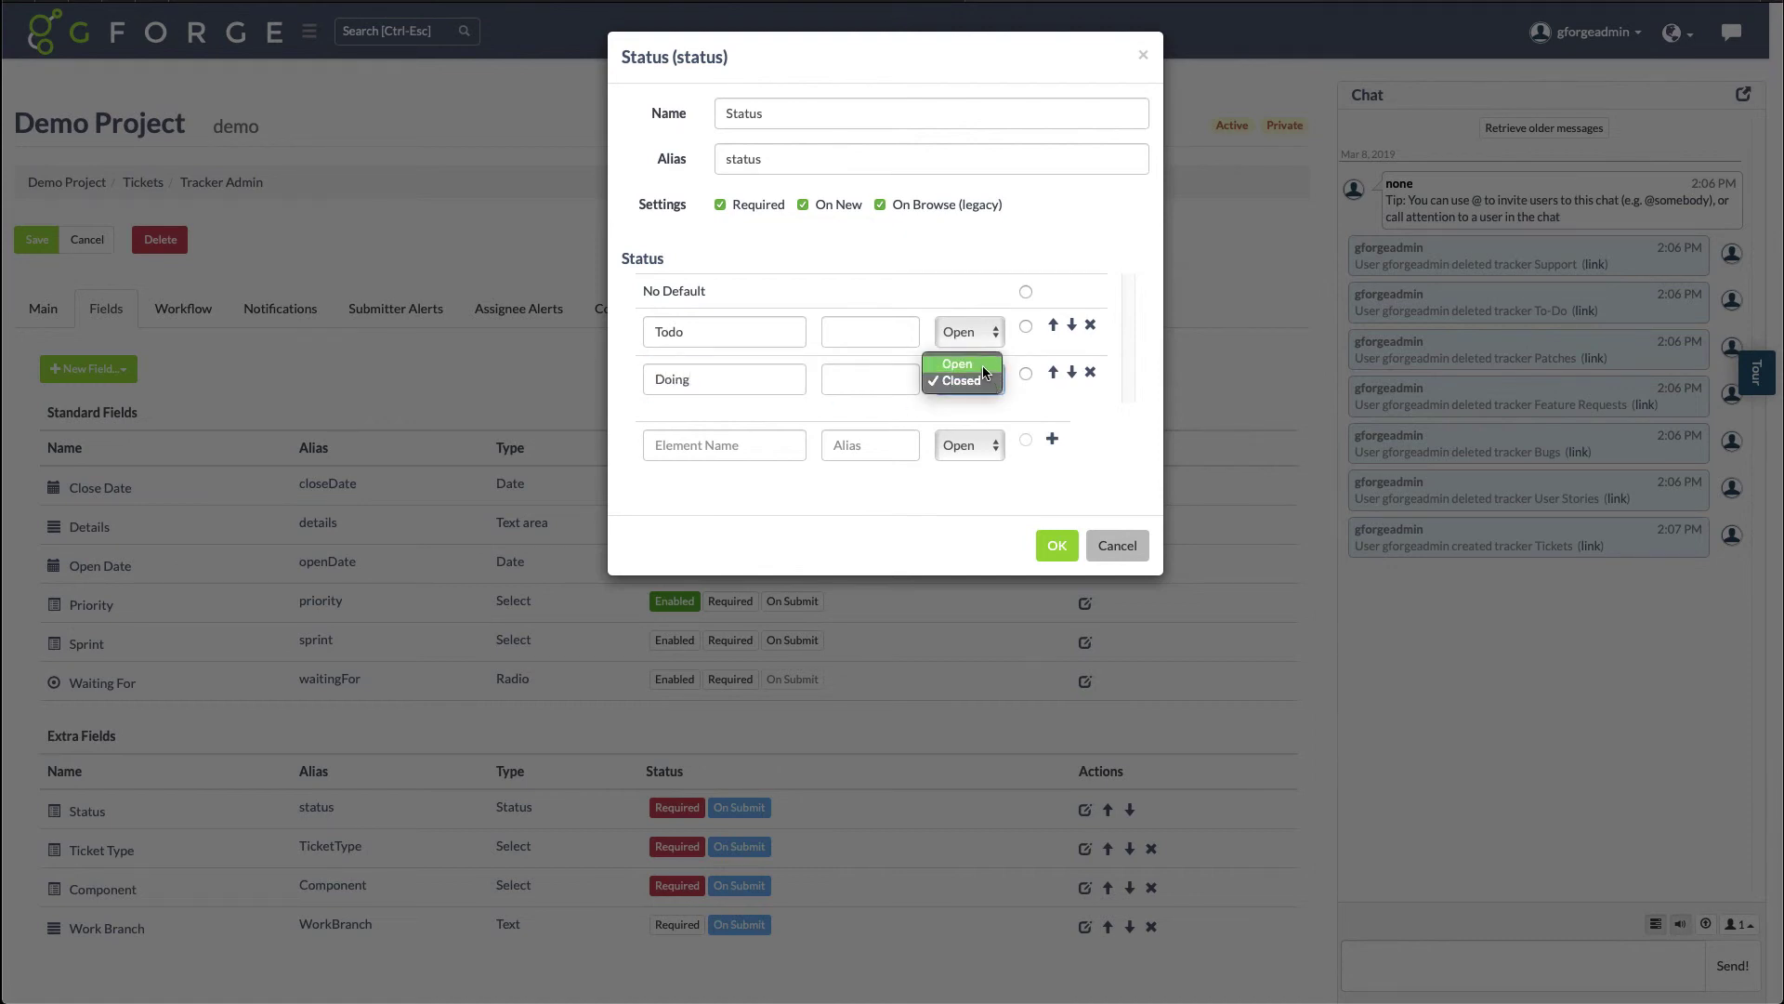
left_click(958, 364)
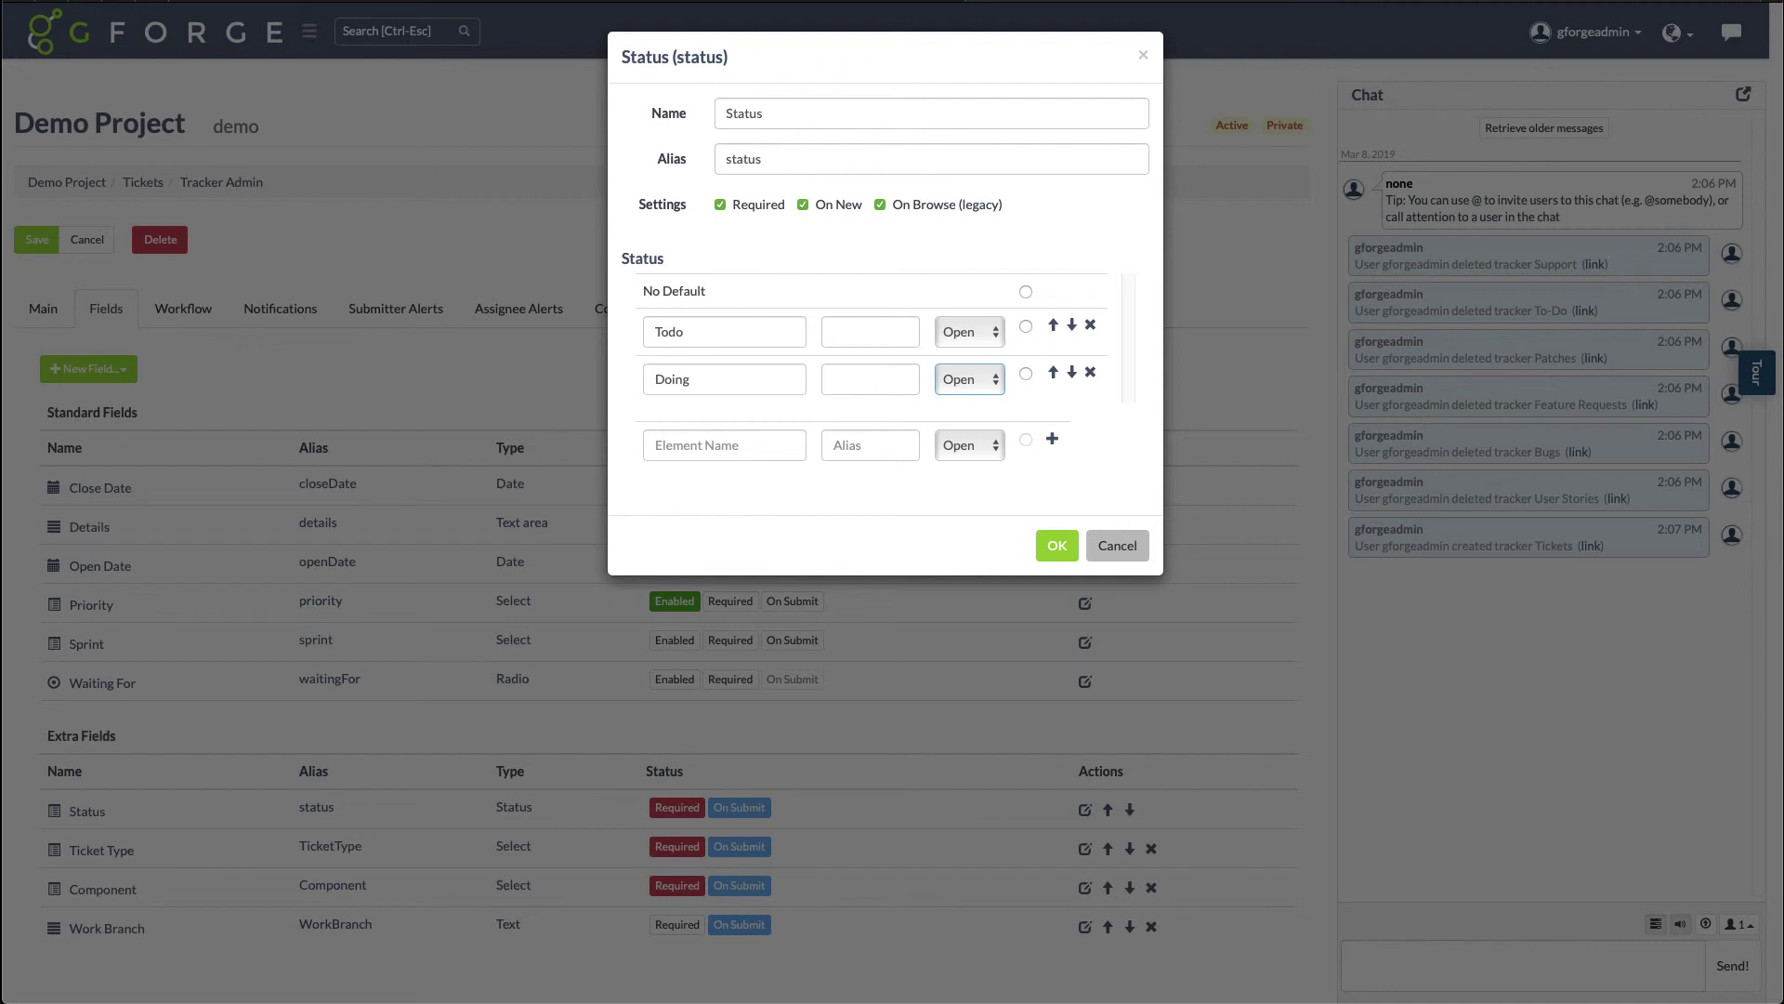
Make Todo the default status and add a Needs Merge element classified as Open.
left_click(1025, 325)
left_click(677, 445)
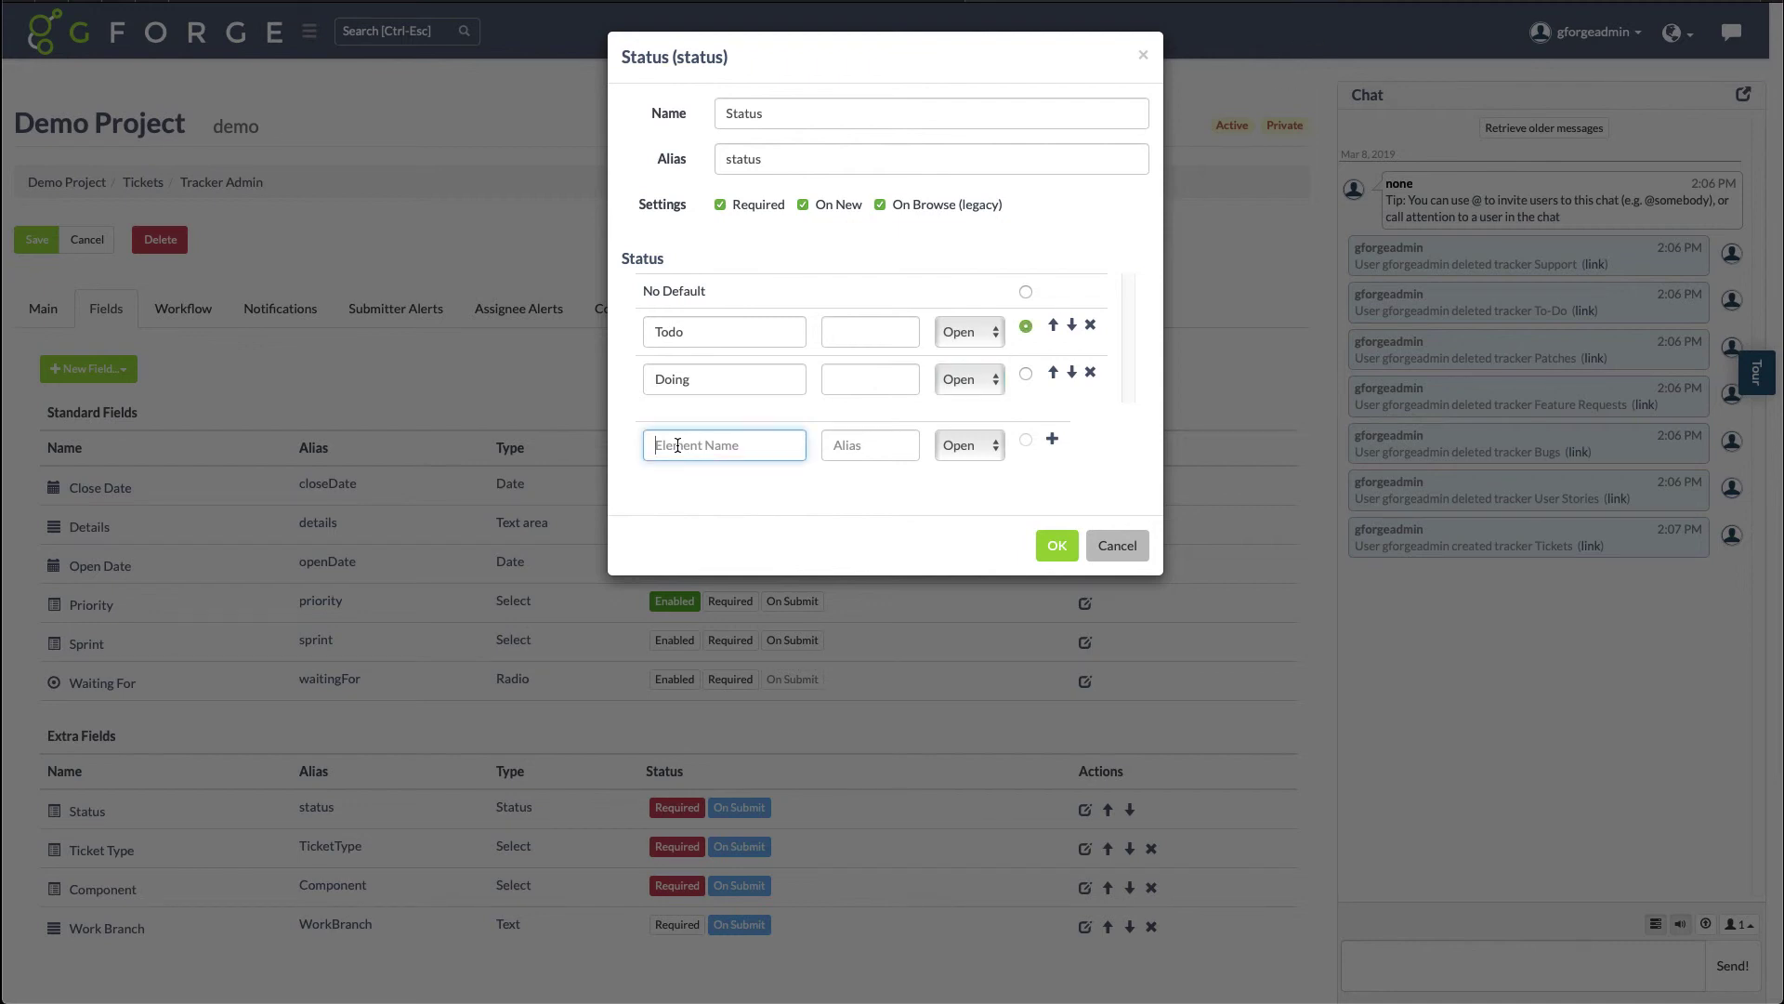
type("Needs Merge")
left_click(1053, 443)
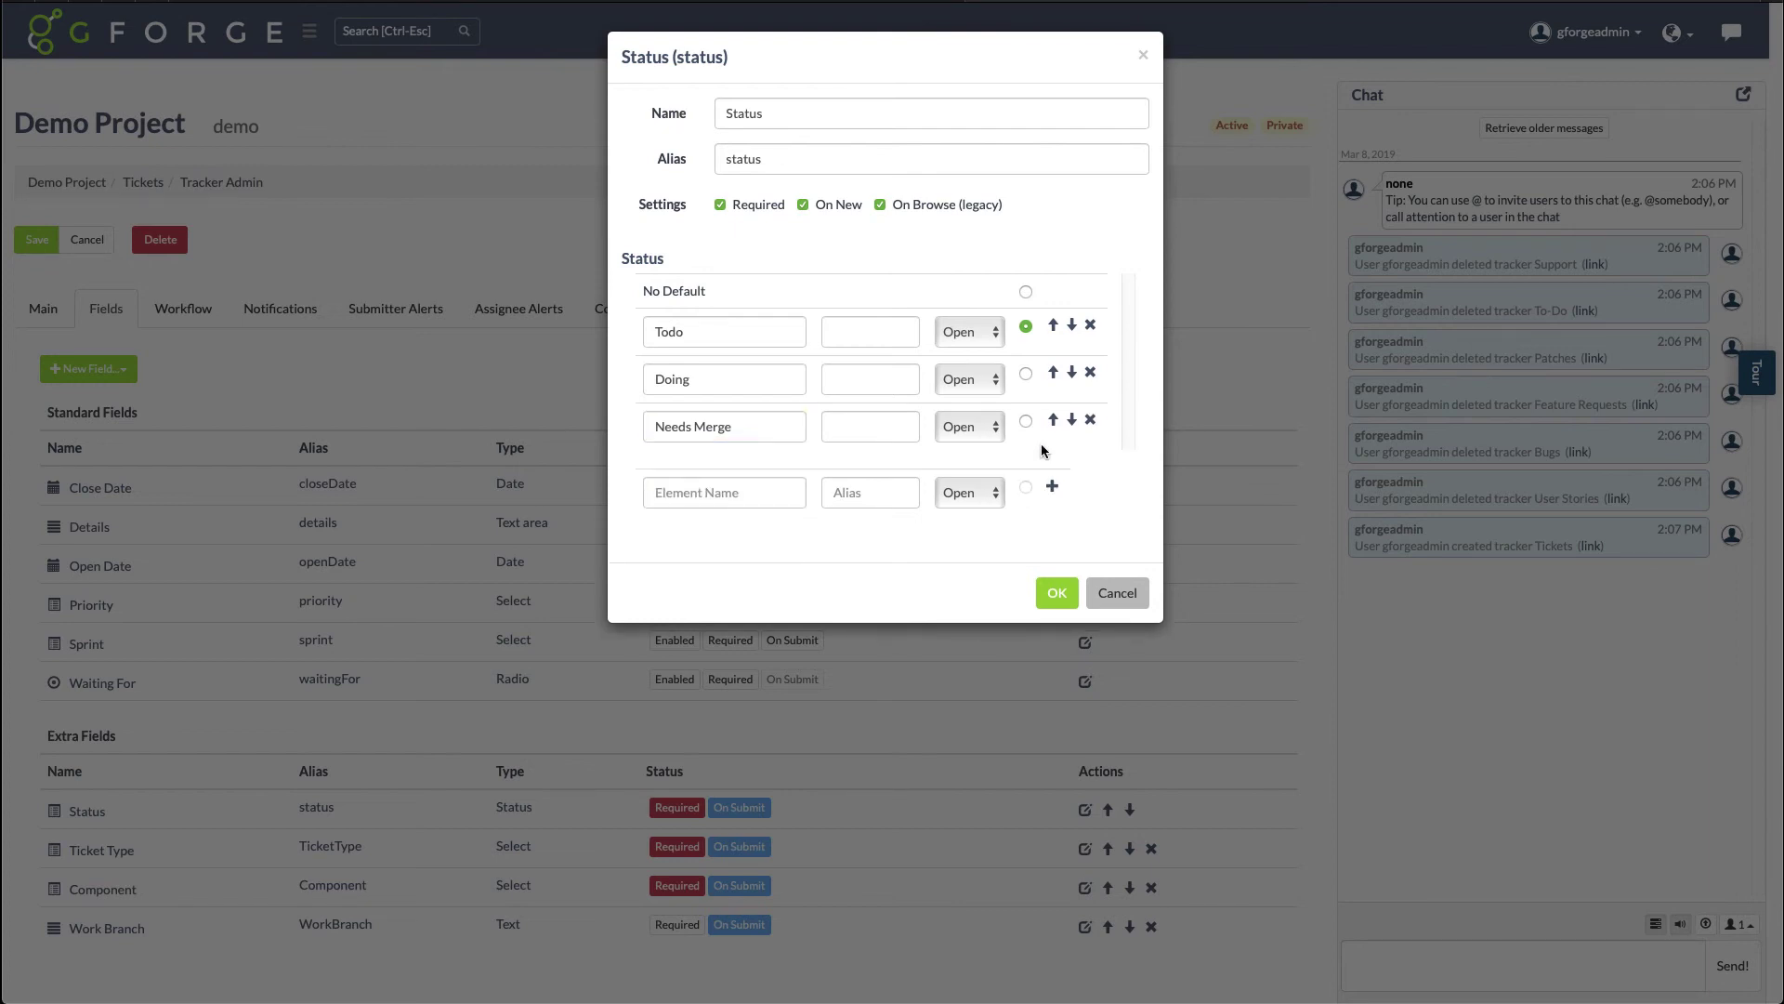
Add a Done element classified as Closed to the Status field.
left_click(677, 493)
type("Done")
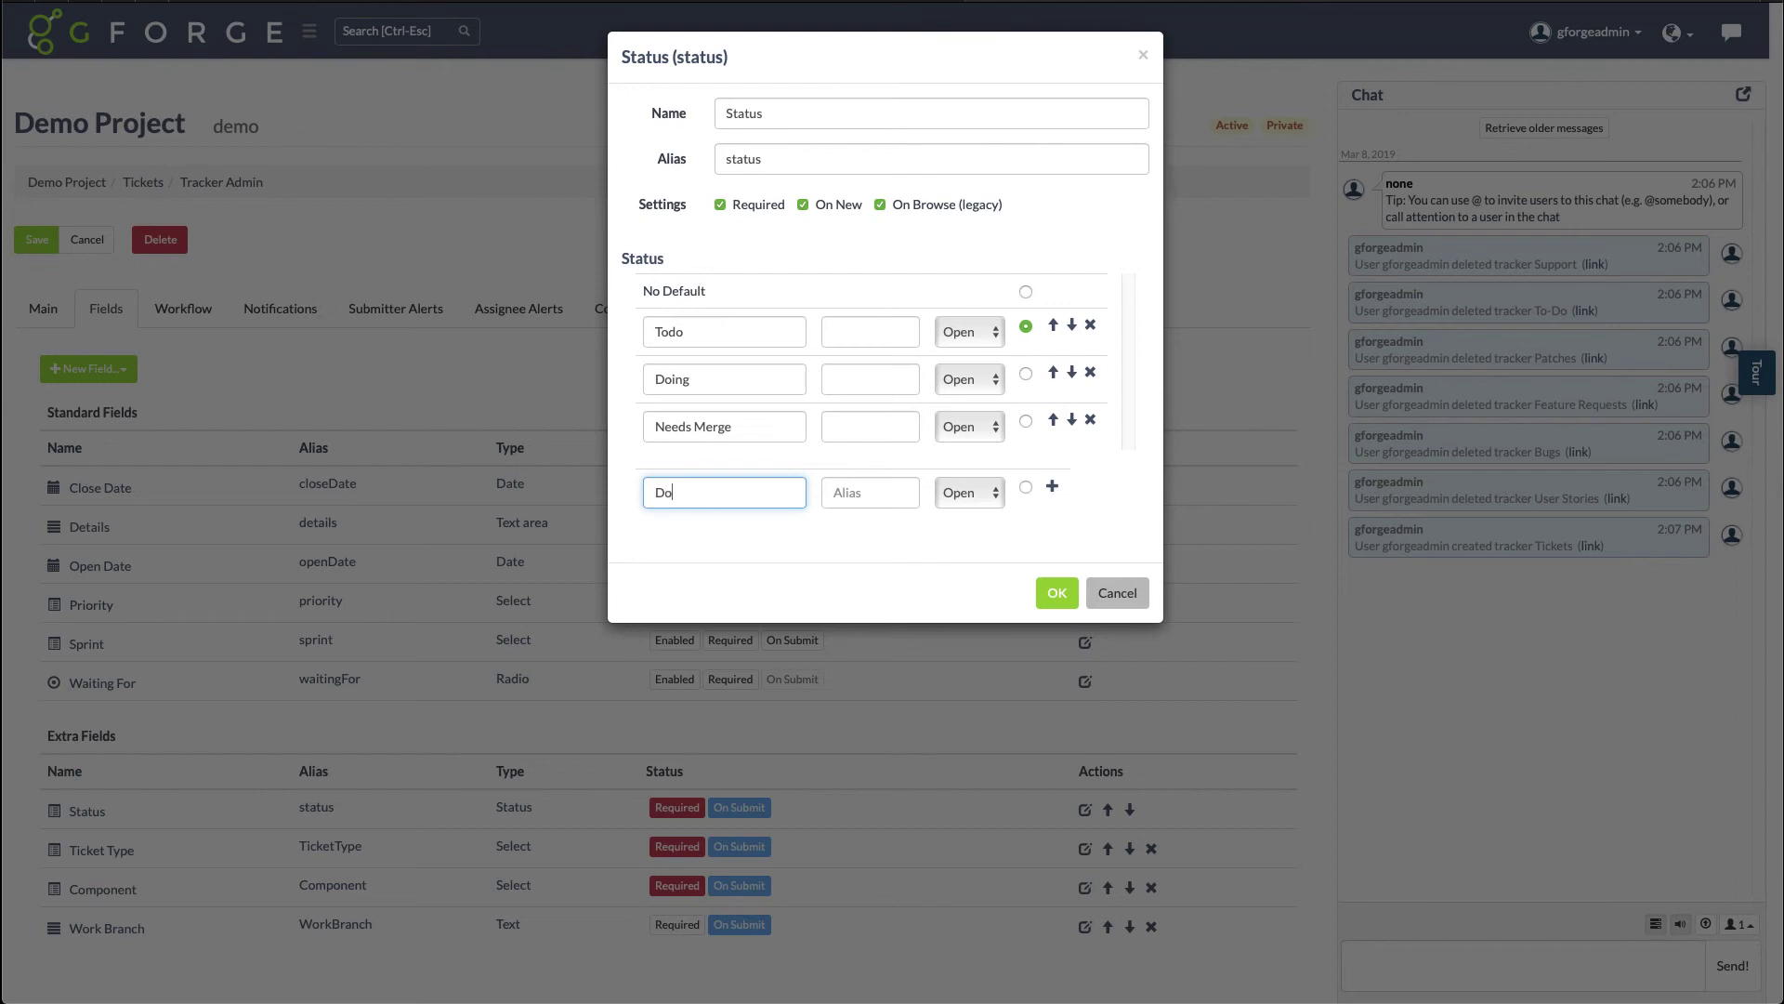
left_click(976, 504)
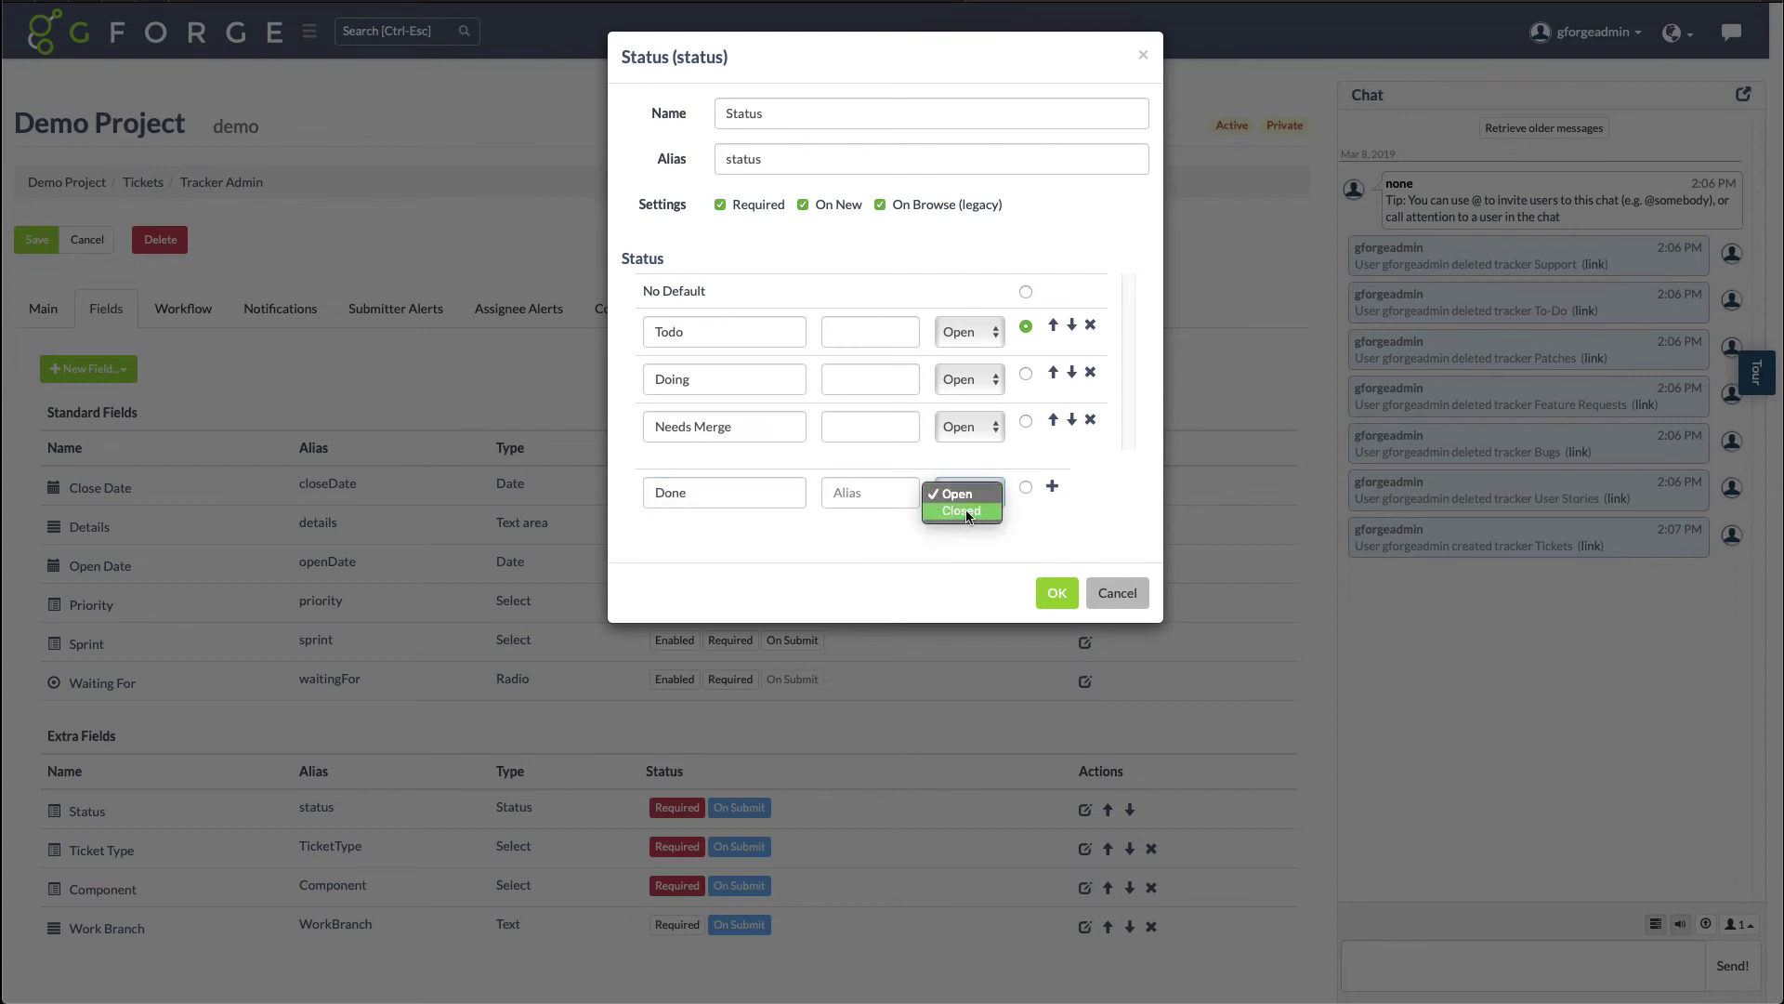
left_click(967, 512)
left_click(1052, 486)
Enter an Invalid element classified as Closed and save the Status field.
left_click(777, 543)
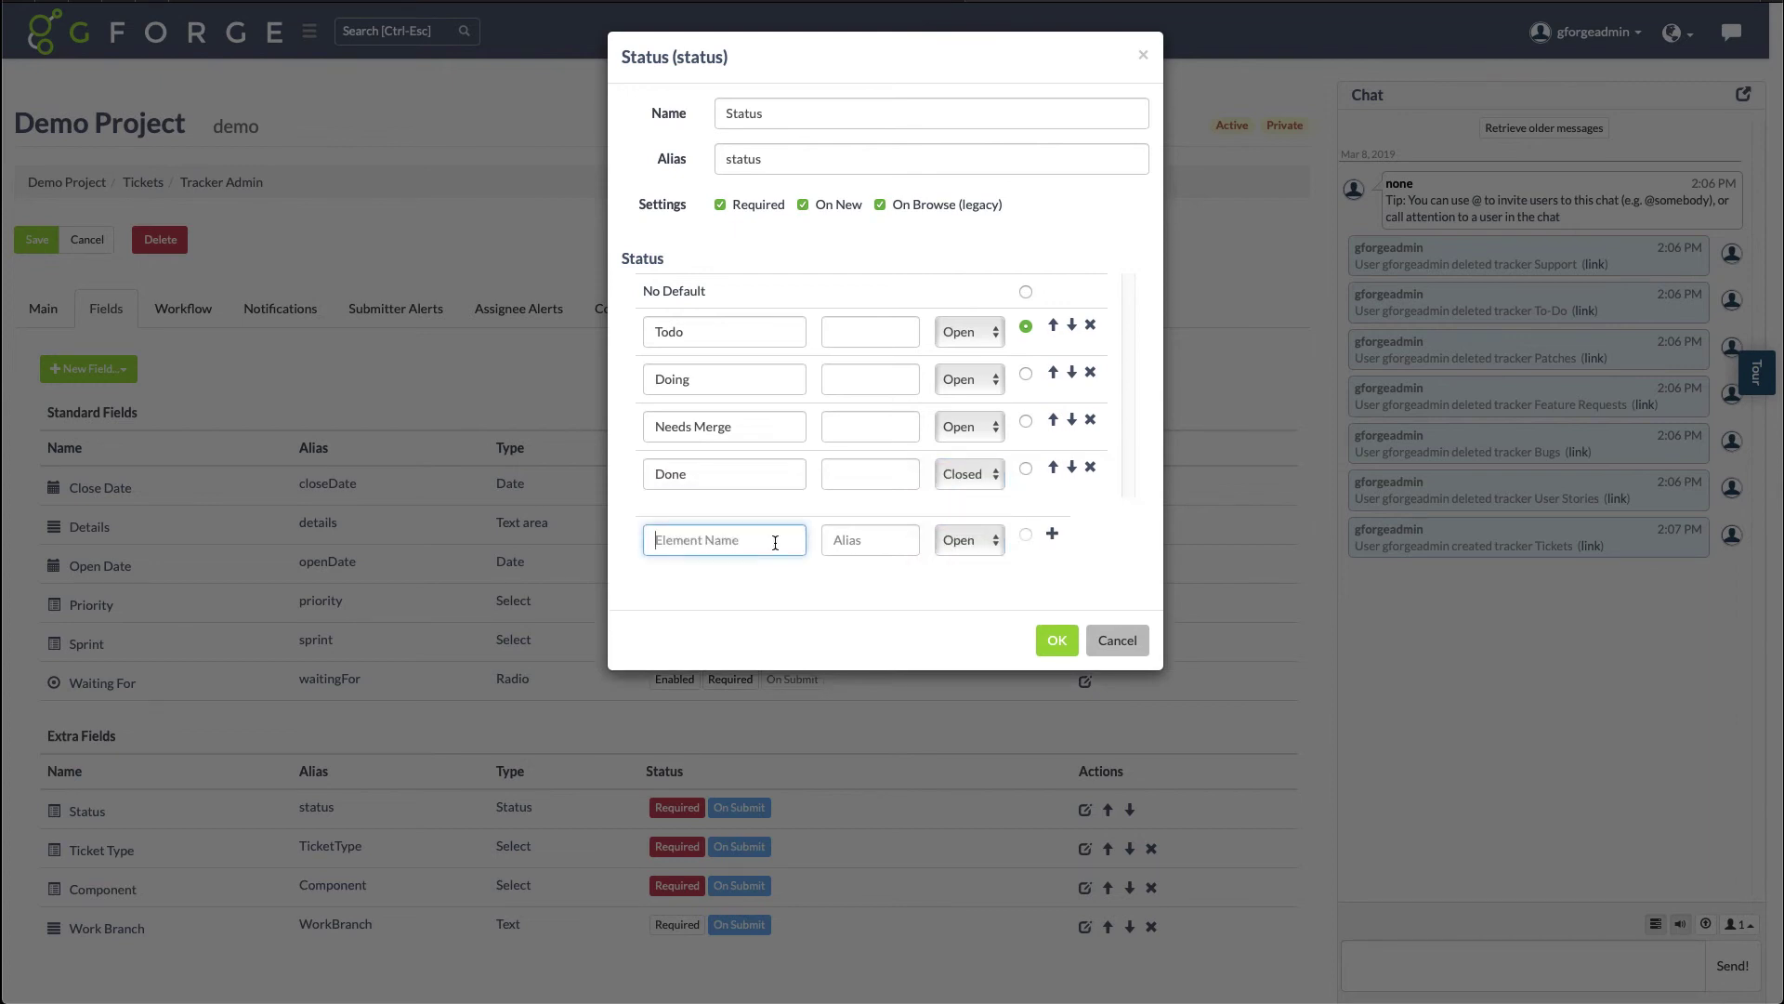
type("Invalid")
left_click(998, 548)
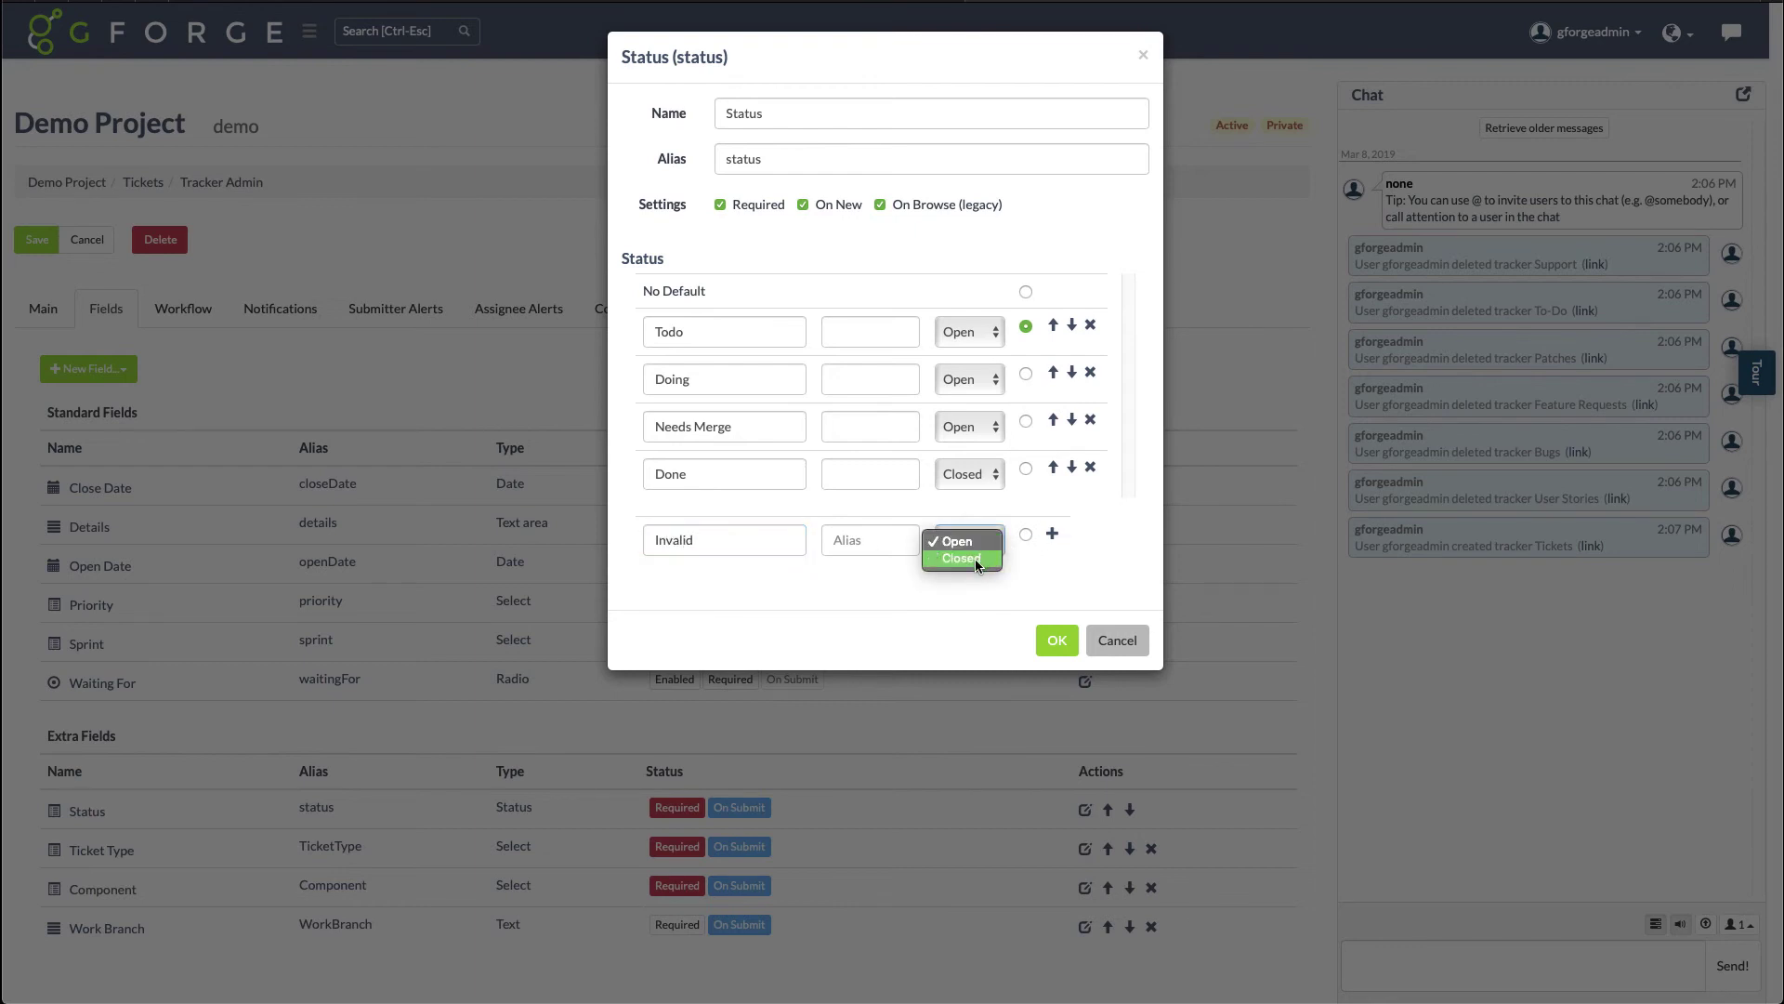
left_click(974, 559)
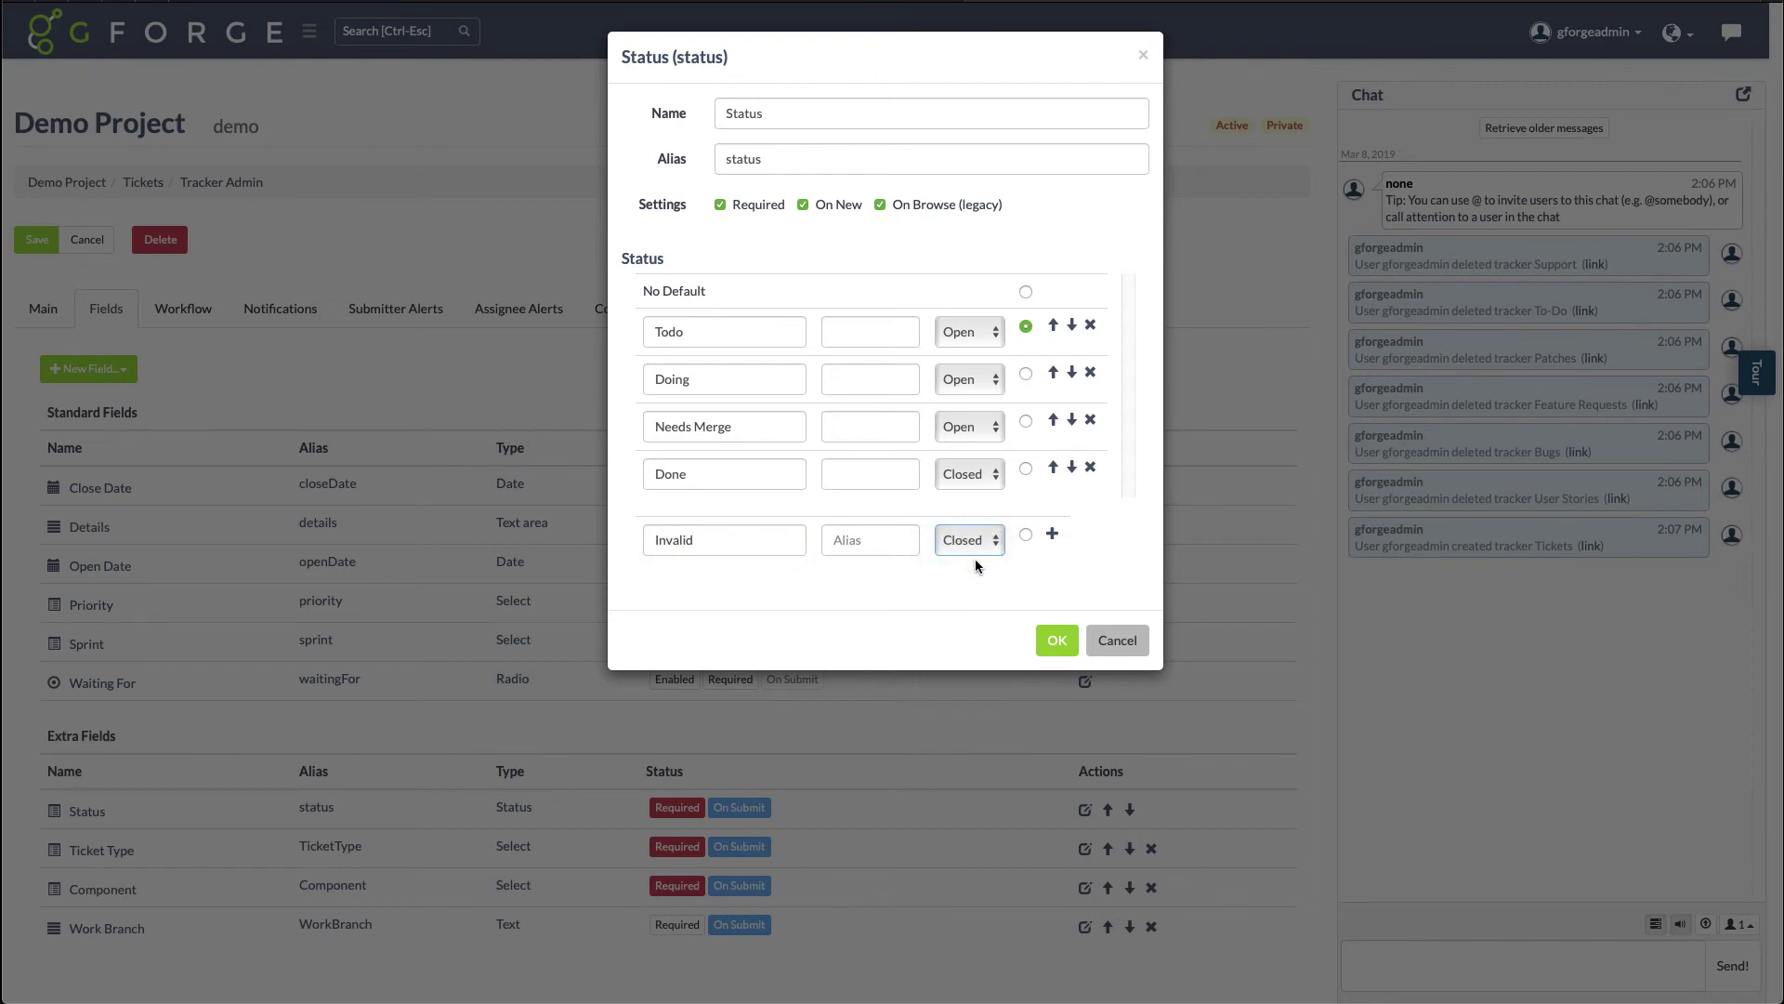
left_click(1055, 643)
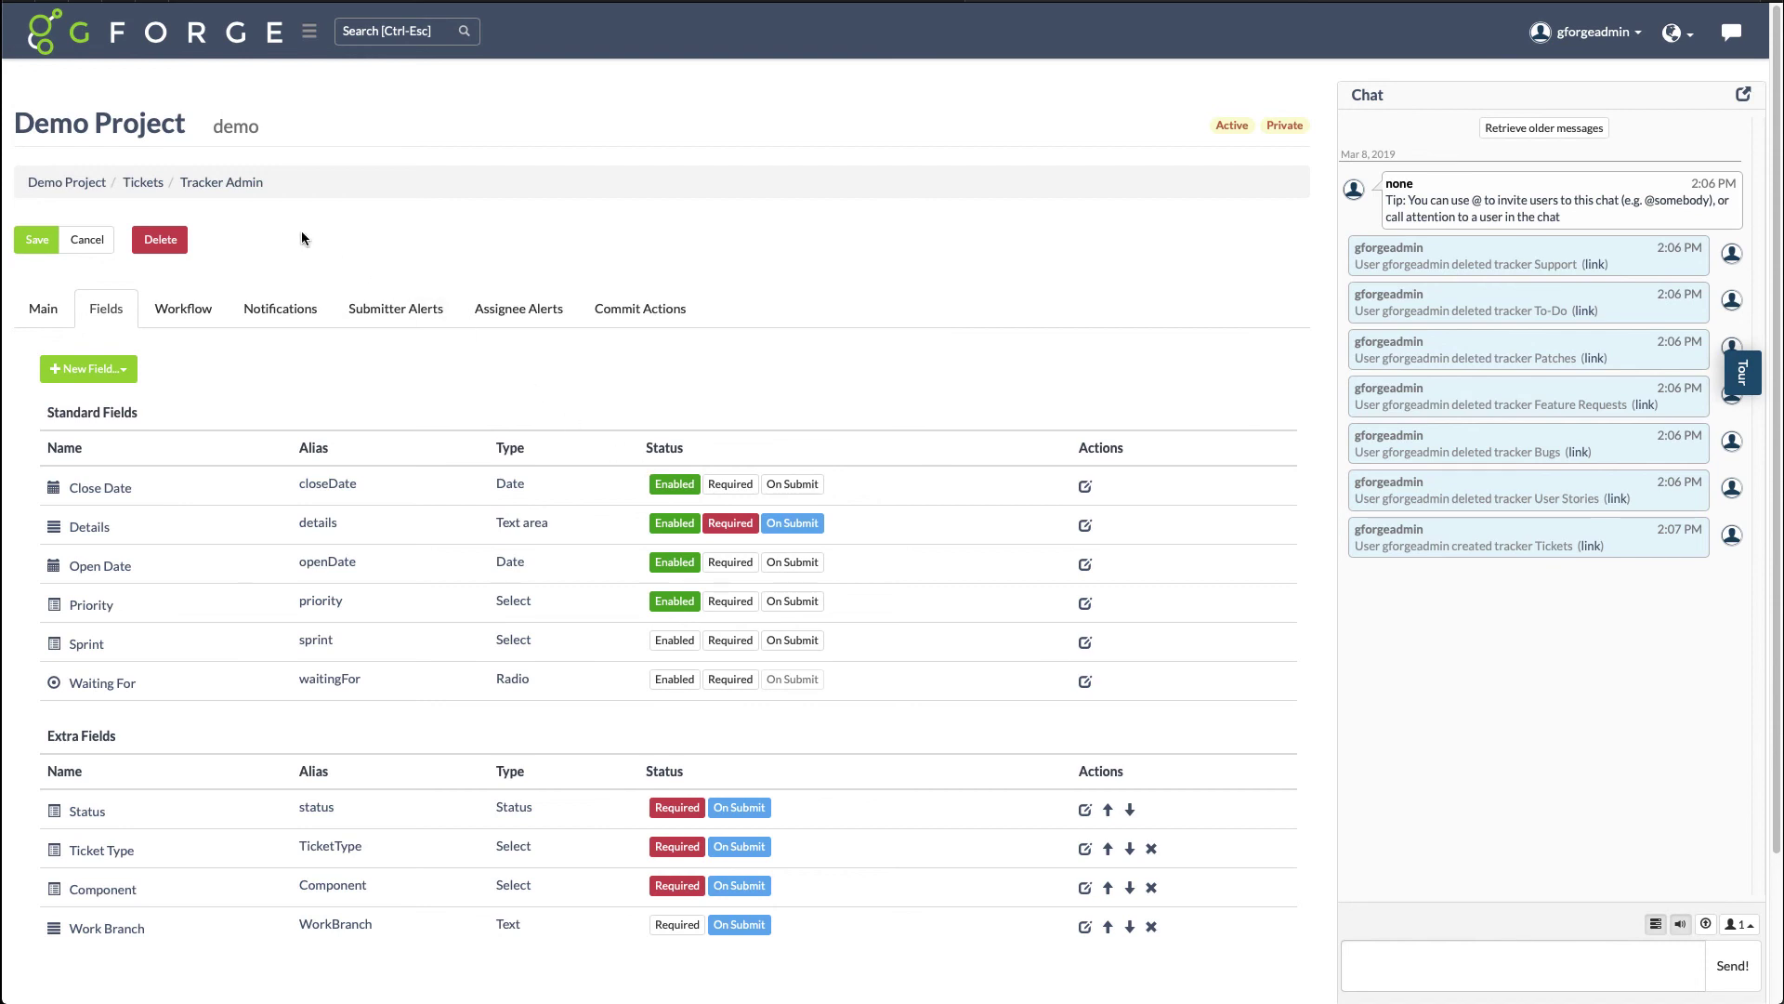
Start a new item in the demo project's Tickets tracker.
left_click(44, 53)
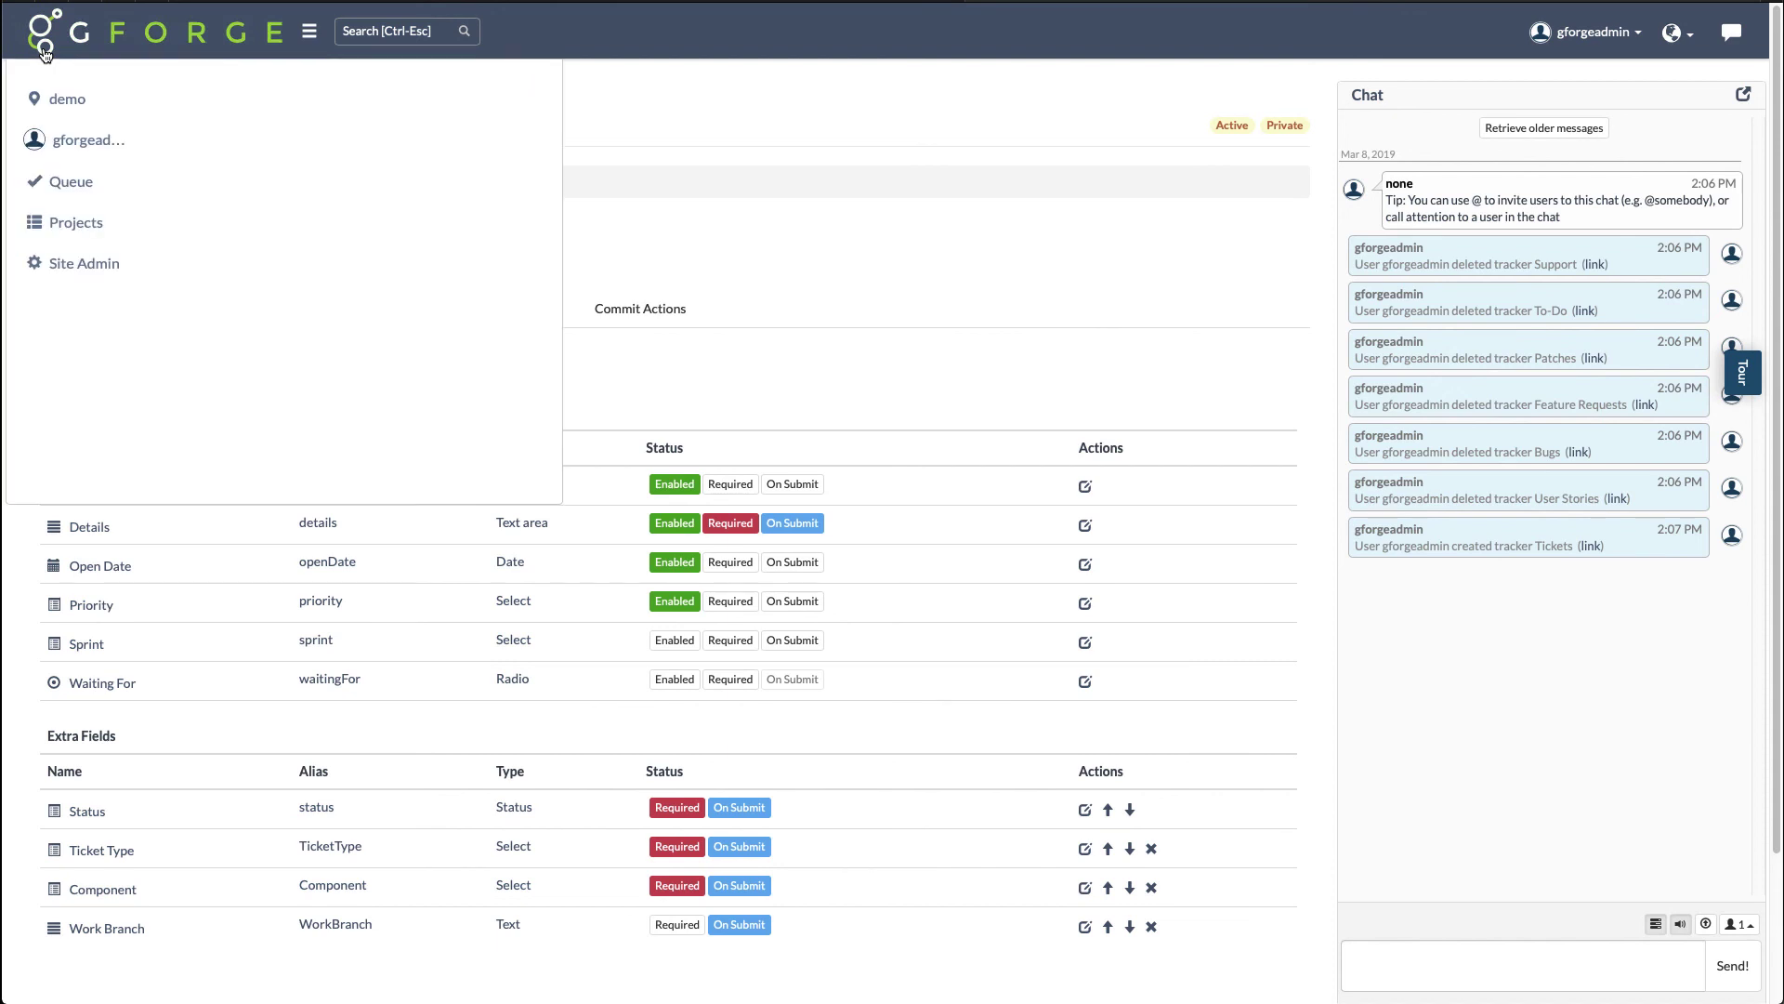
mouse_move(48, 86)
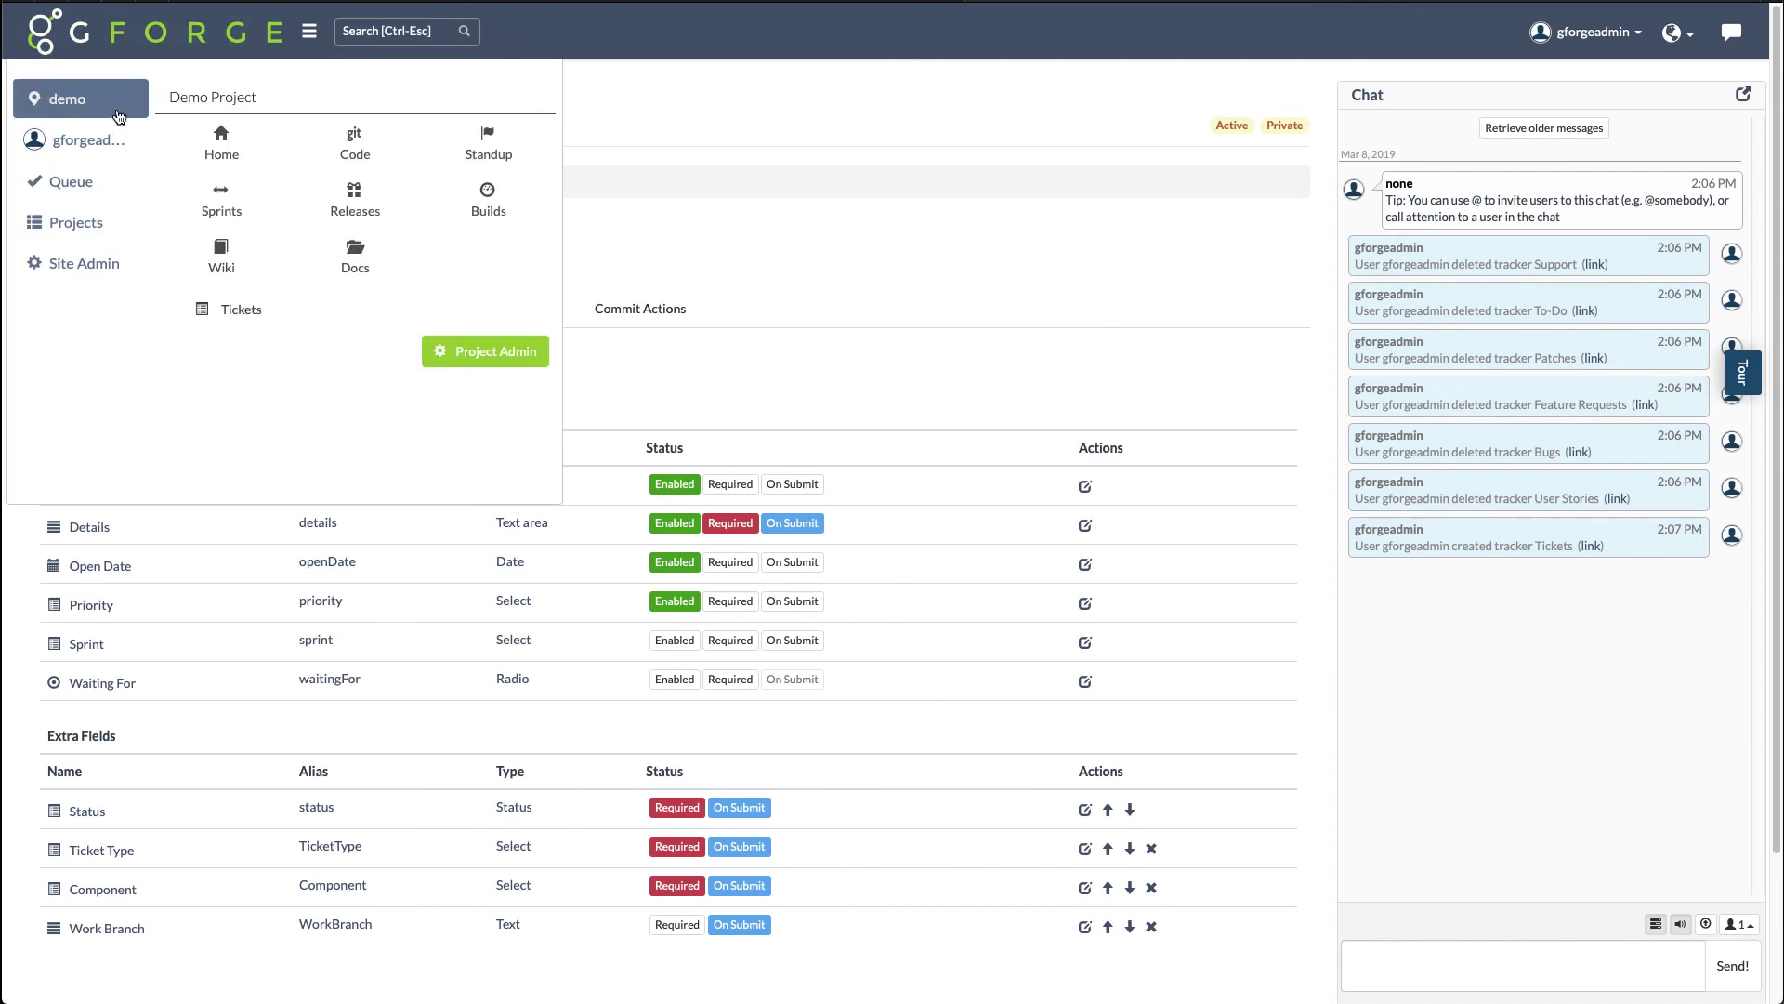
mouse_move(355, 309)
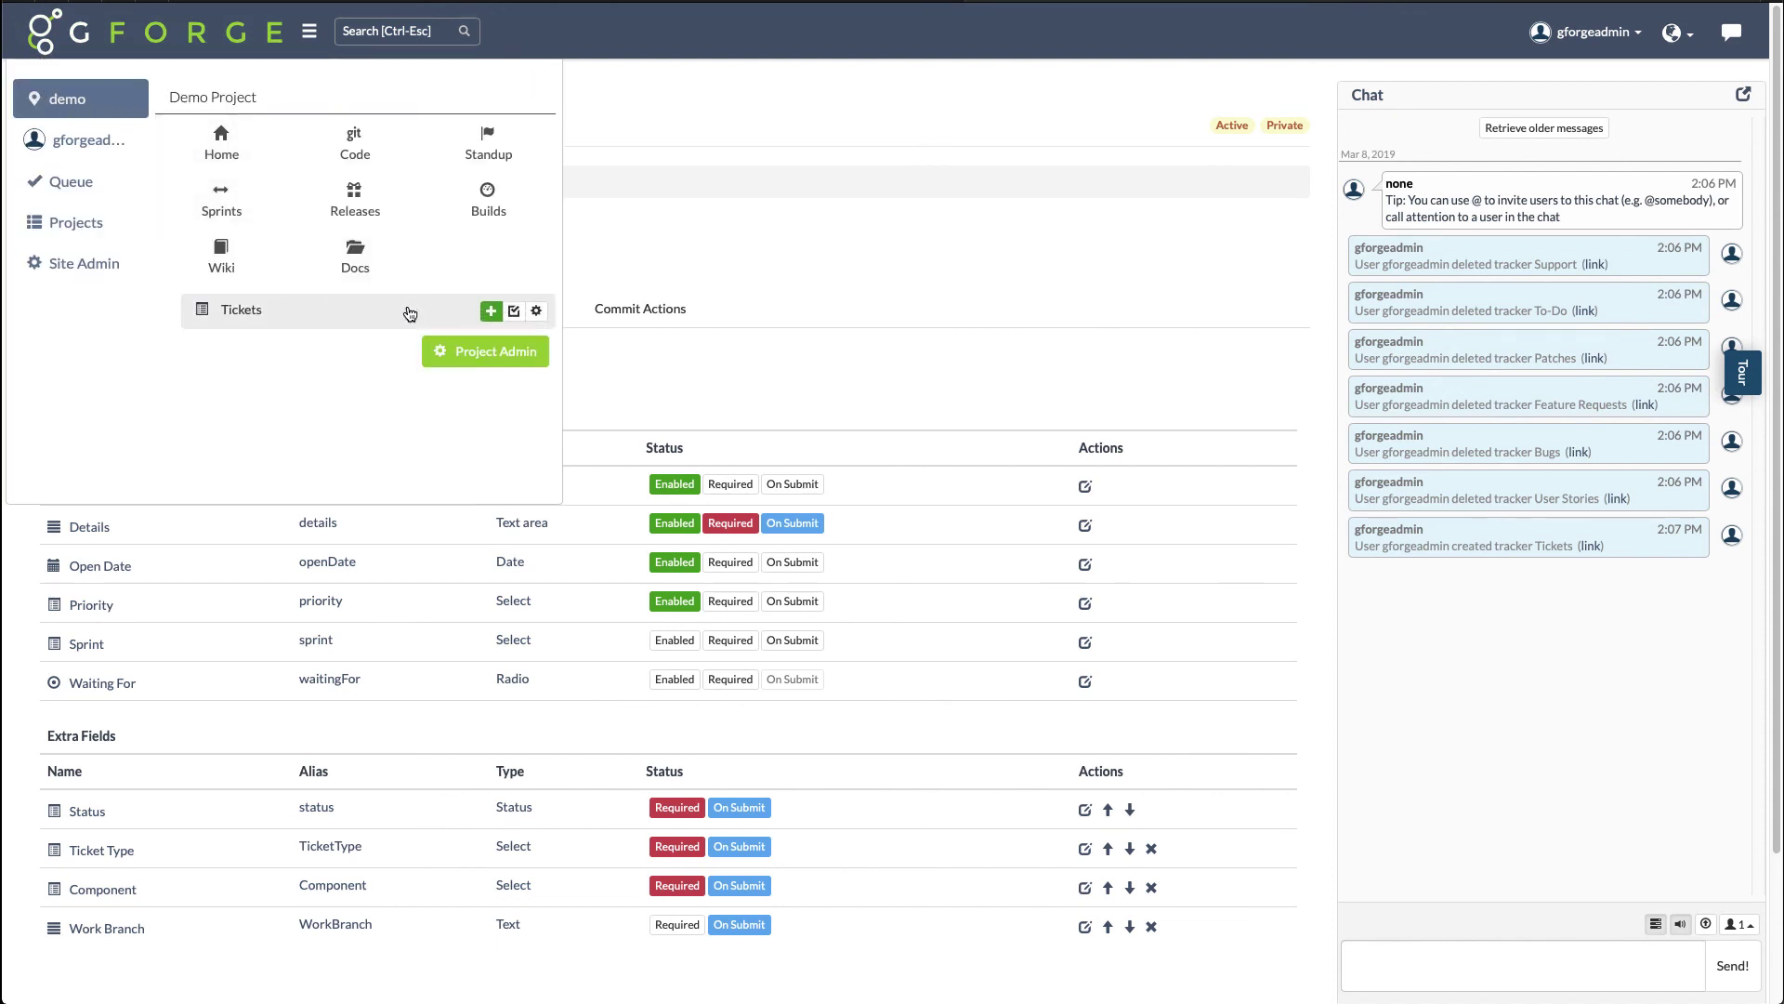
left_click(491, 311)
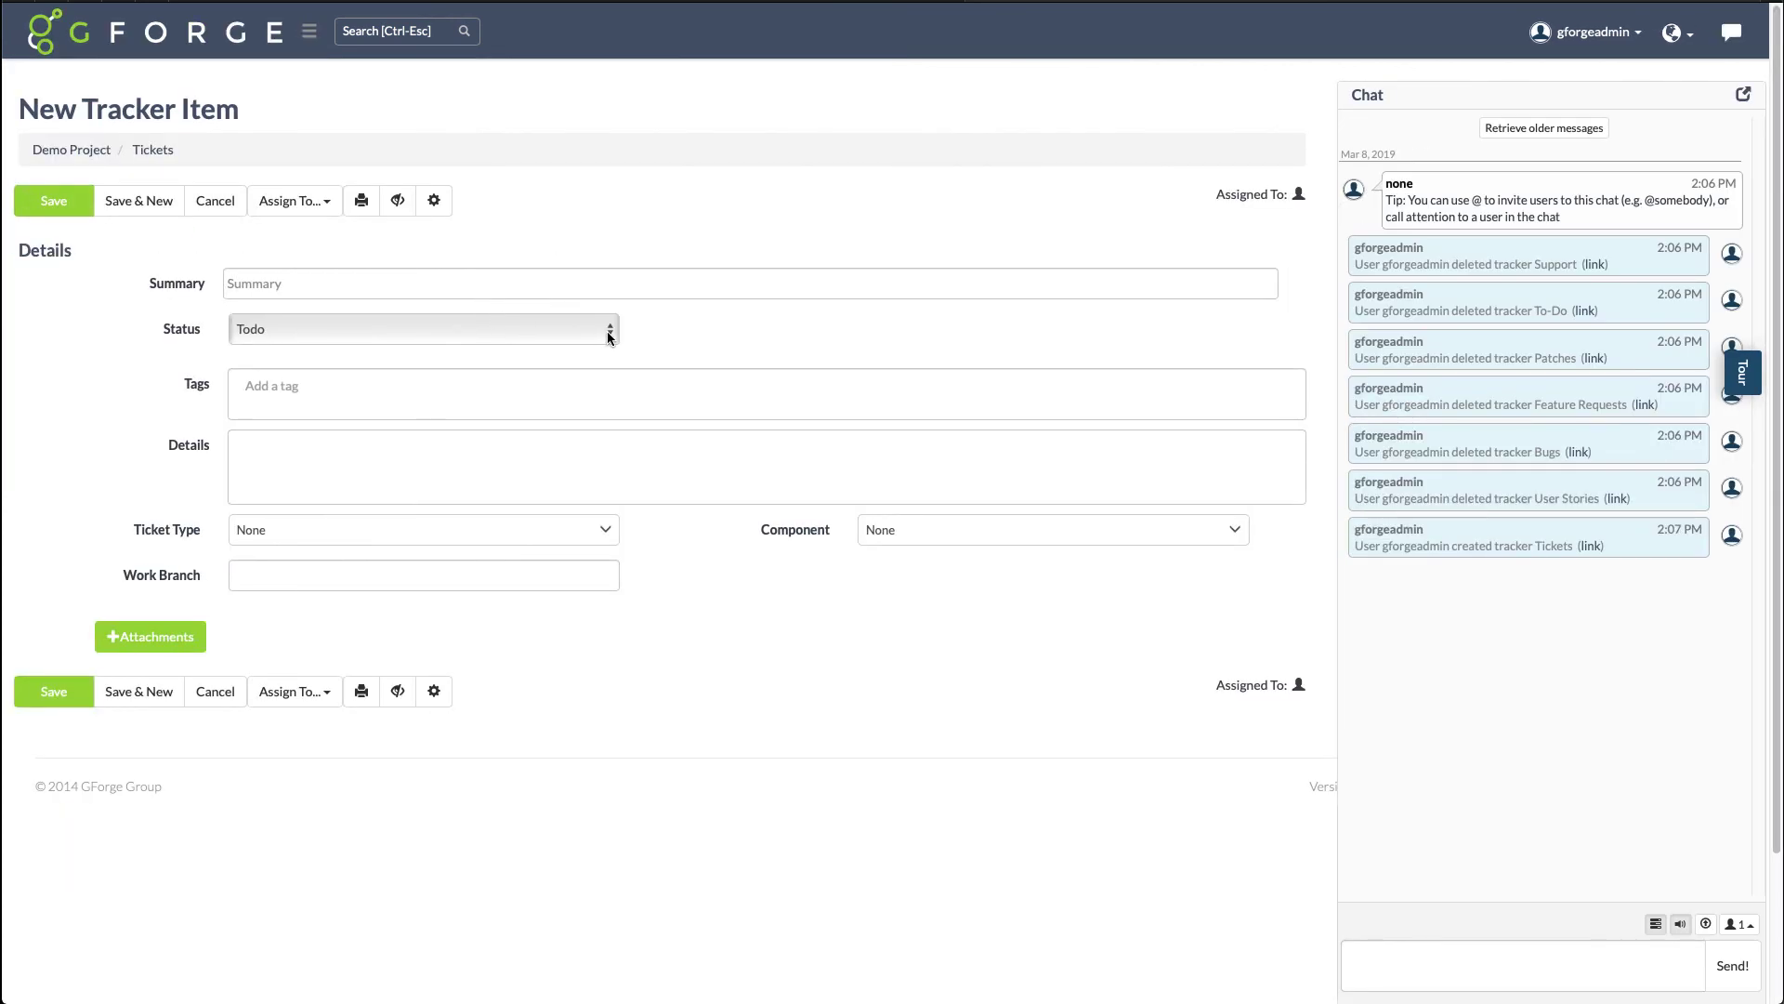
Examine the available choices for Status, Ticket Type and Component on the new ticket form.
left_click(608, 333)
left_click(606, 332)
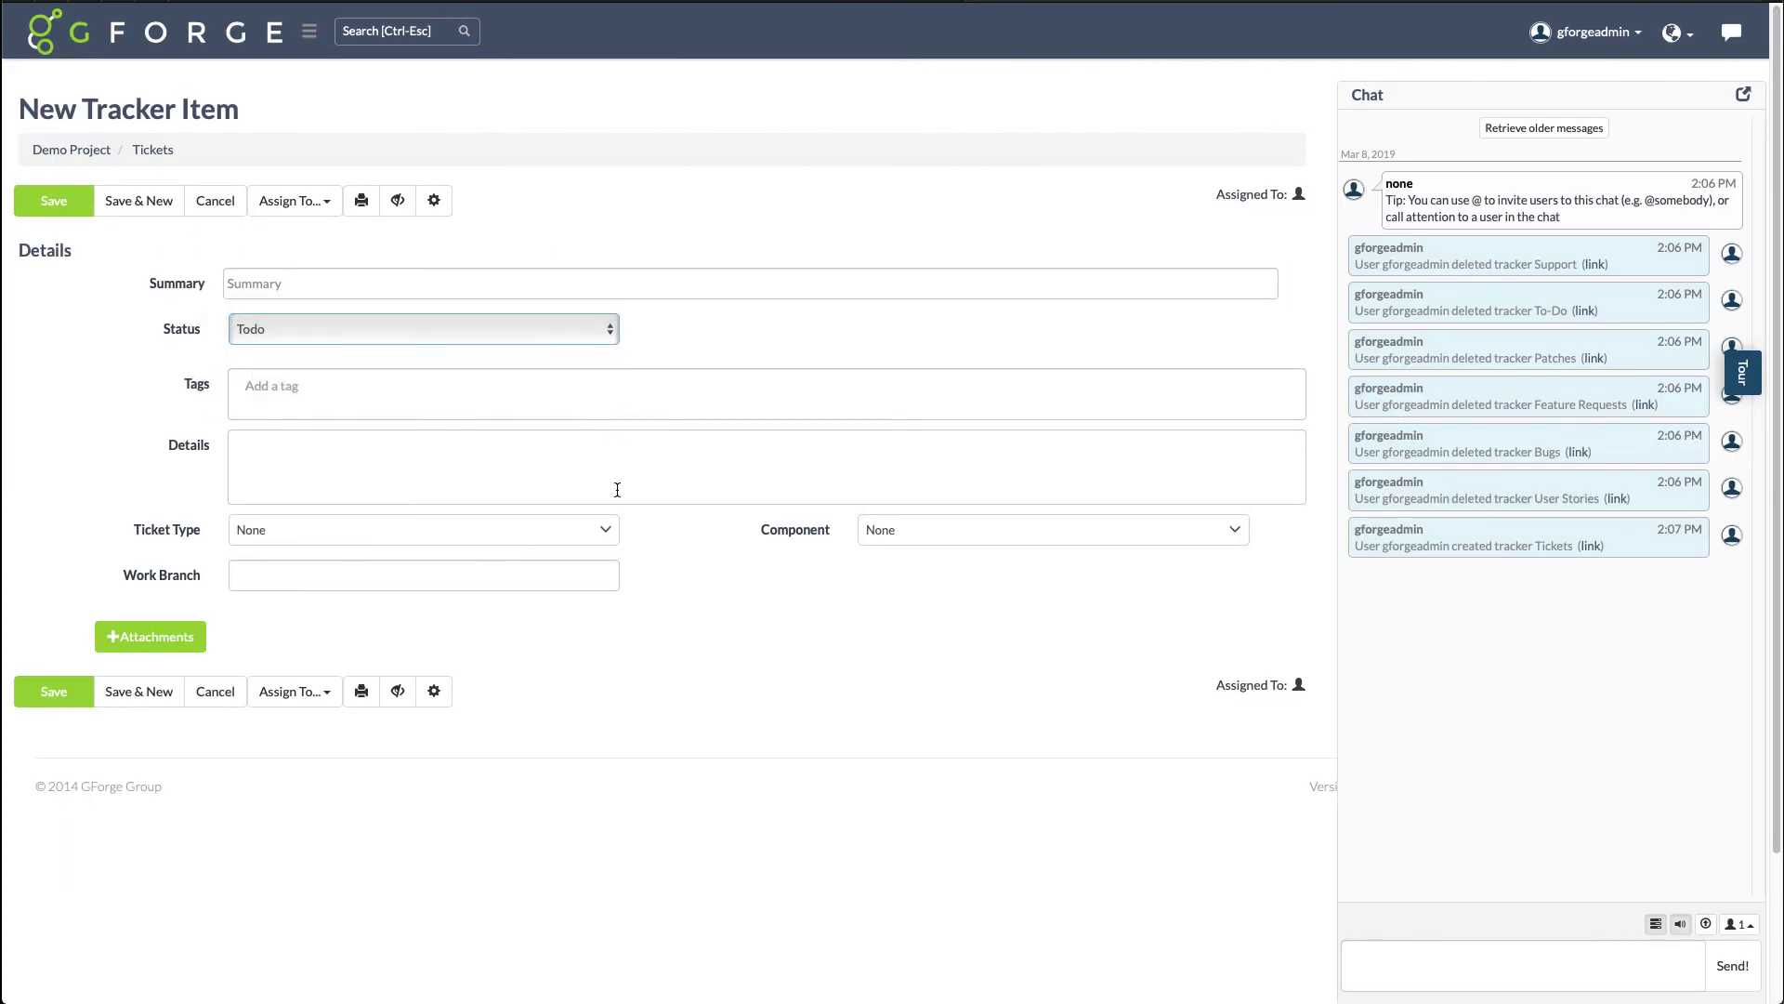
left_click(609, 531)
left_click(610, 534)
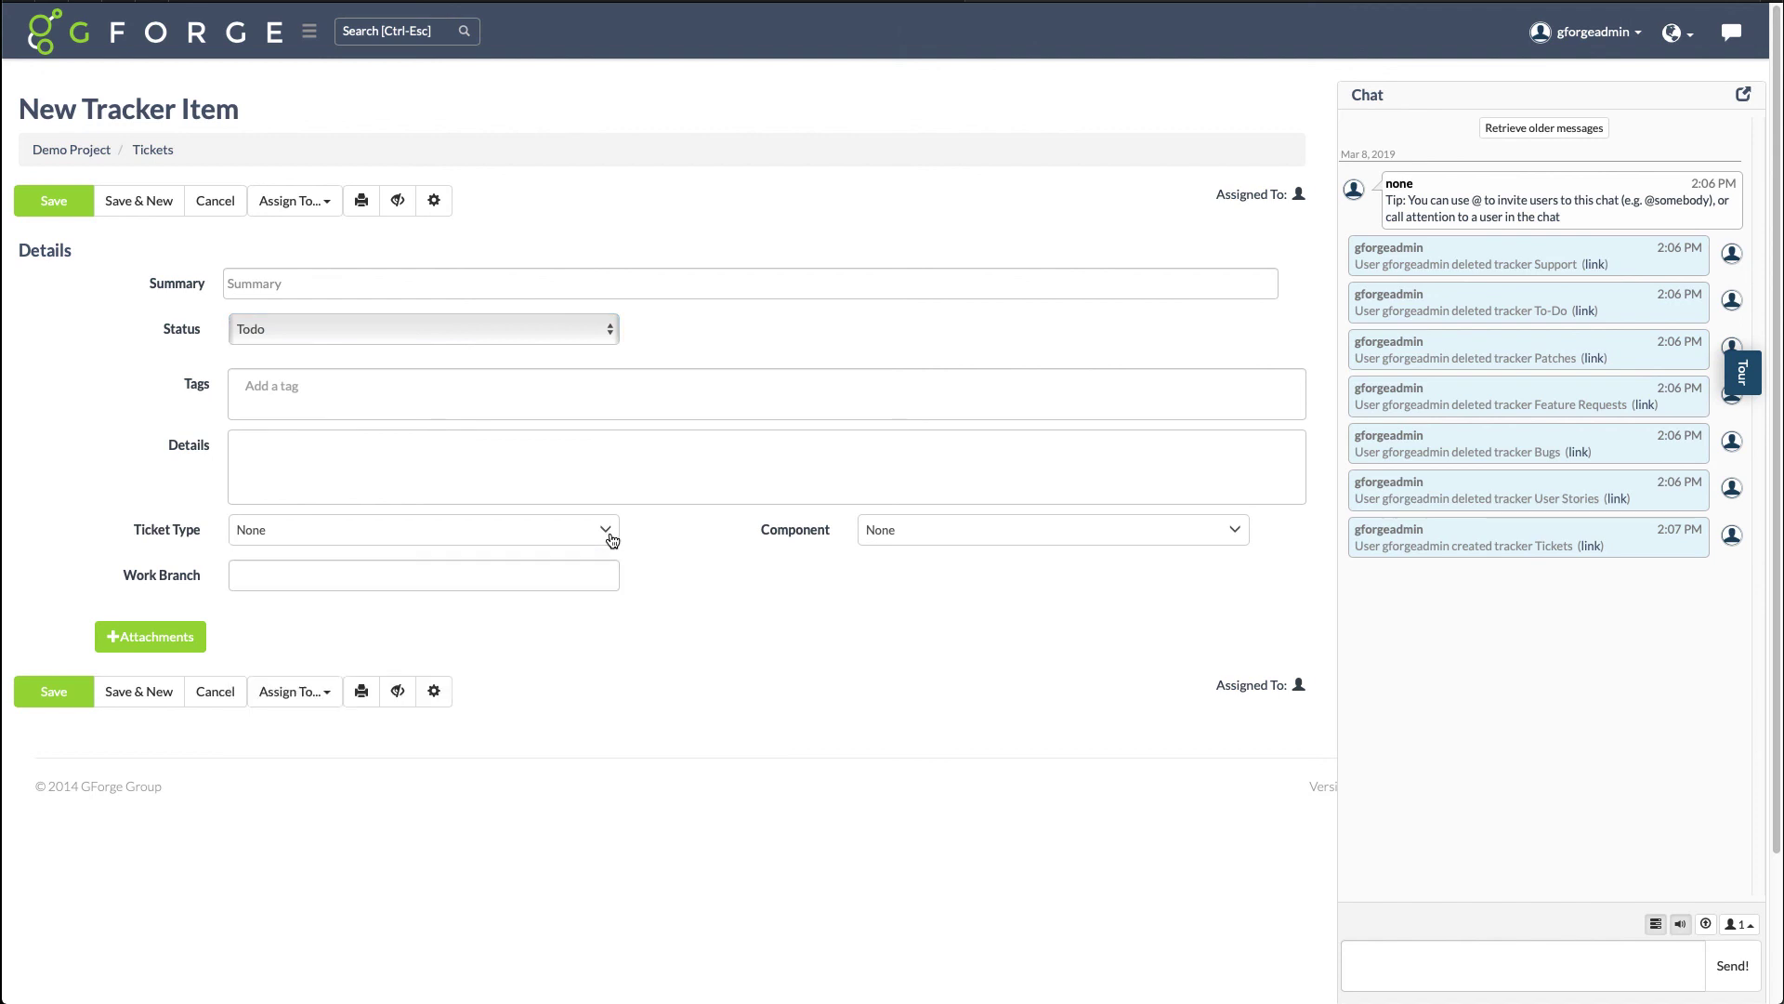
left_click(1234, 537)
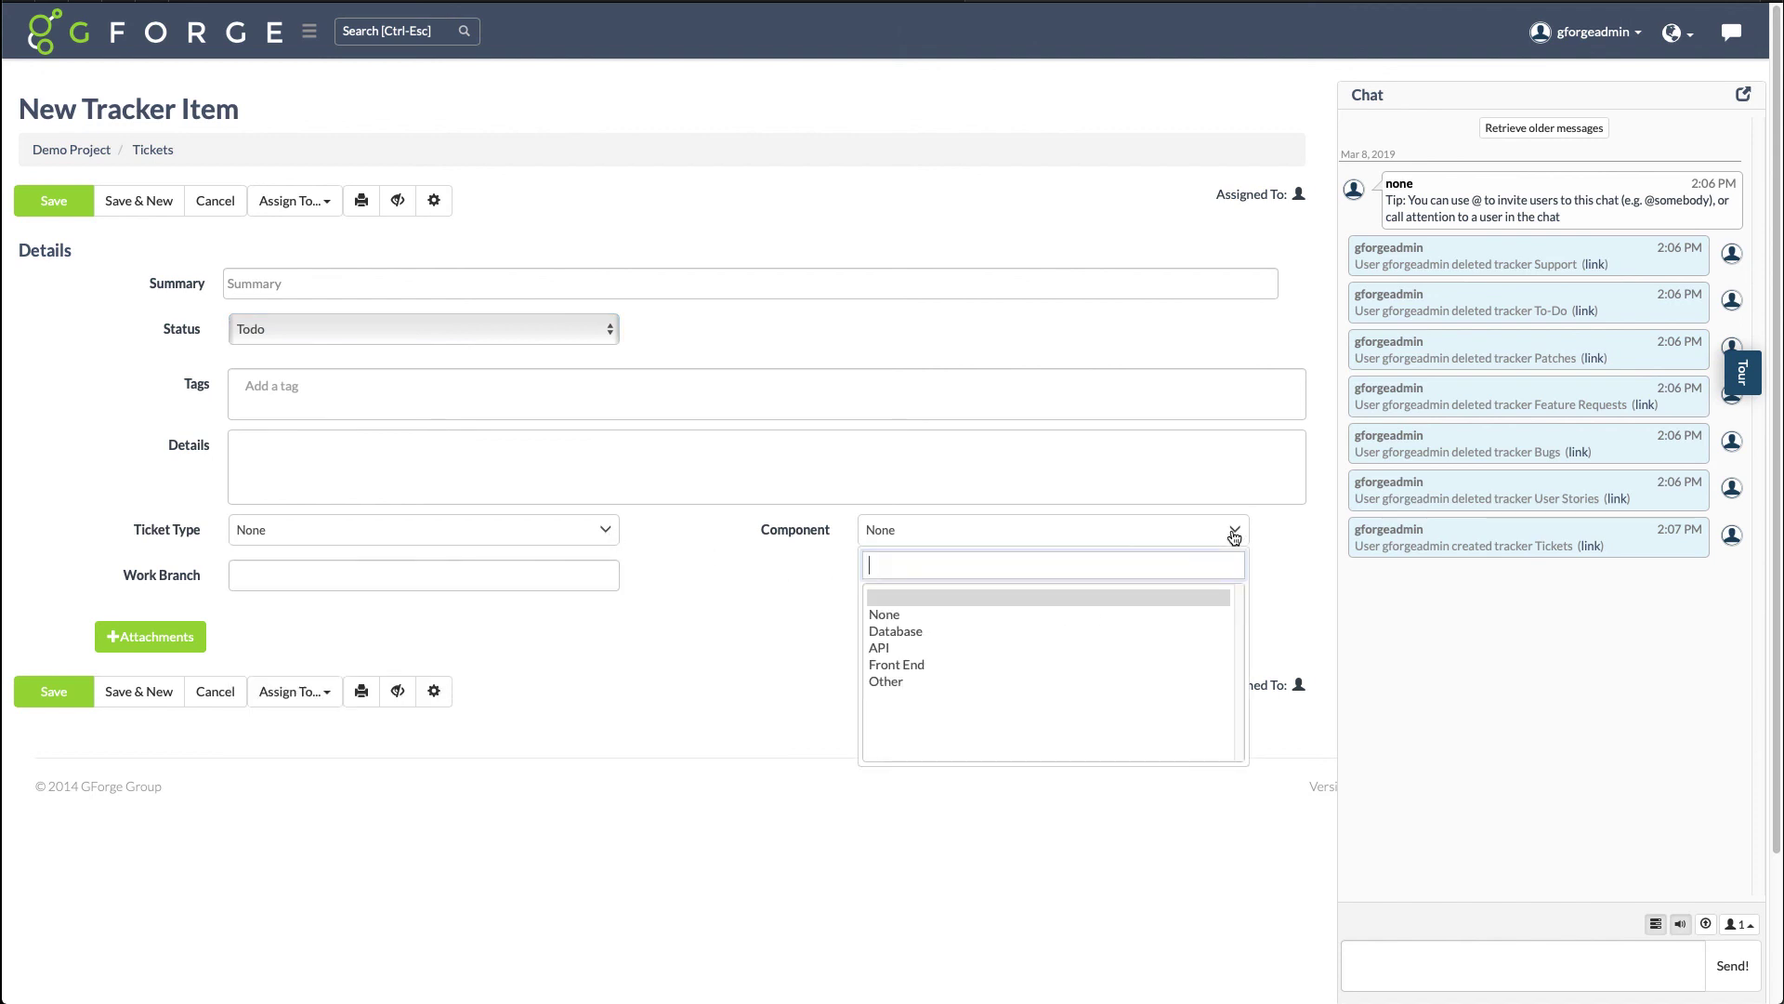
left_click(1234, 537)
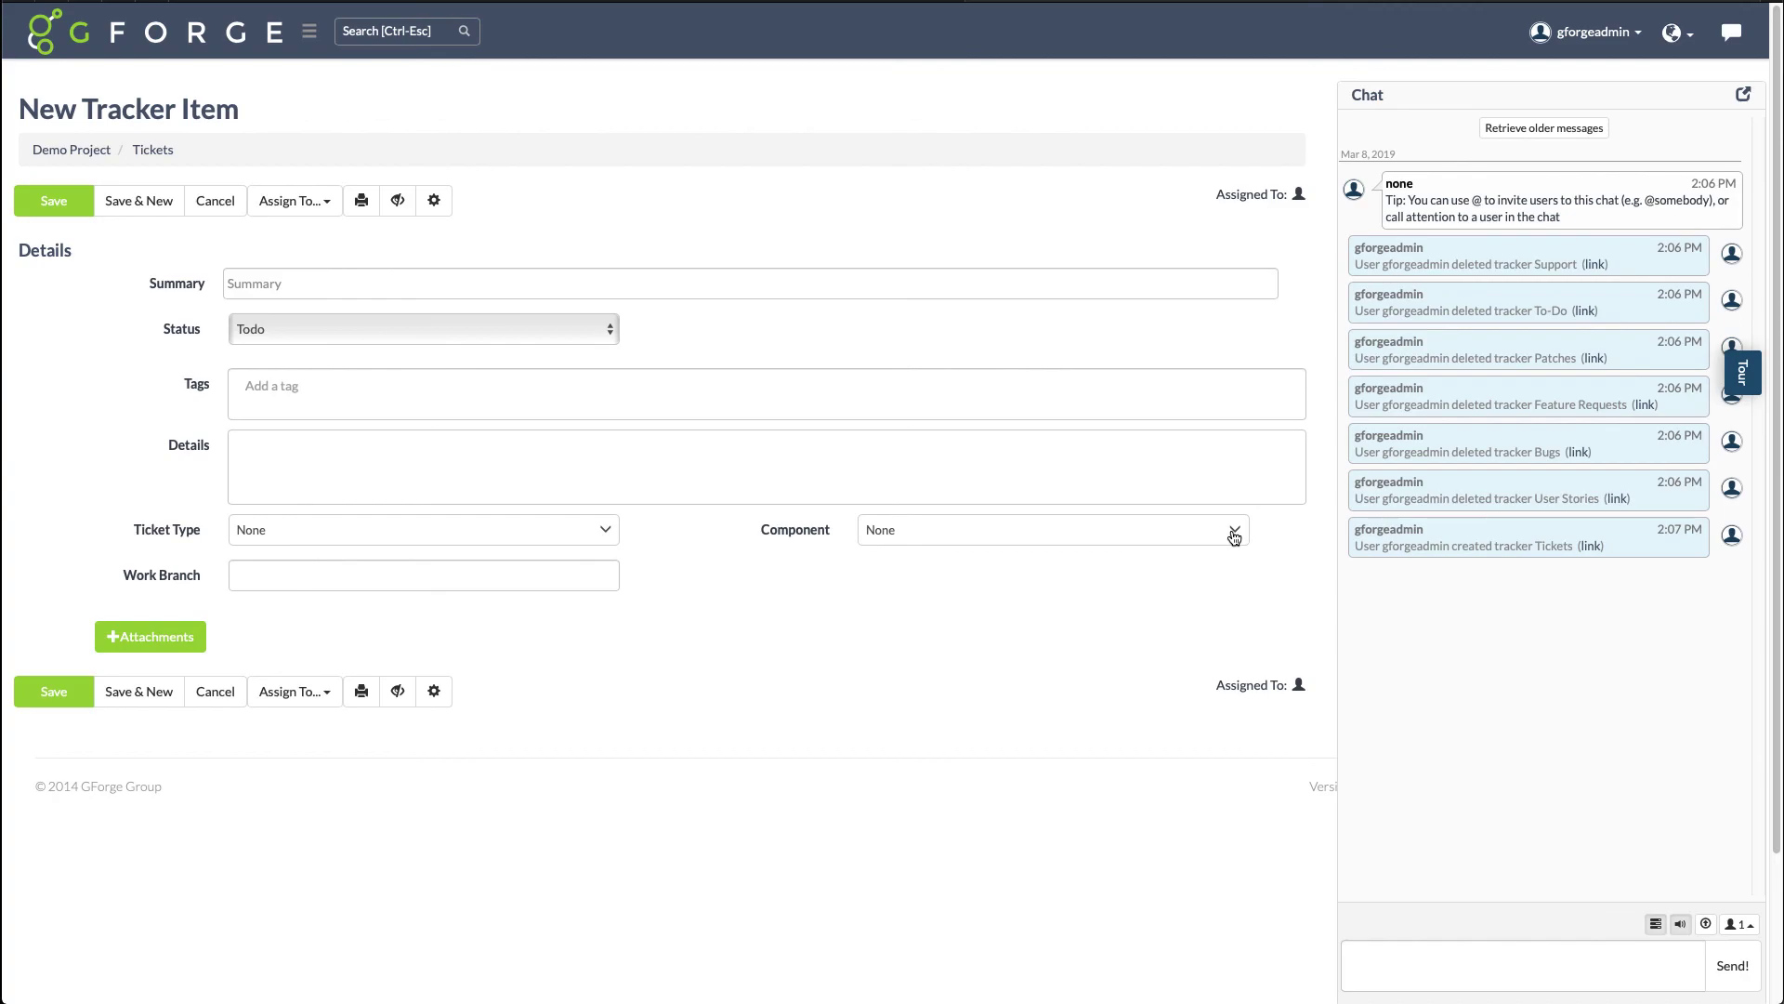